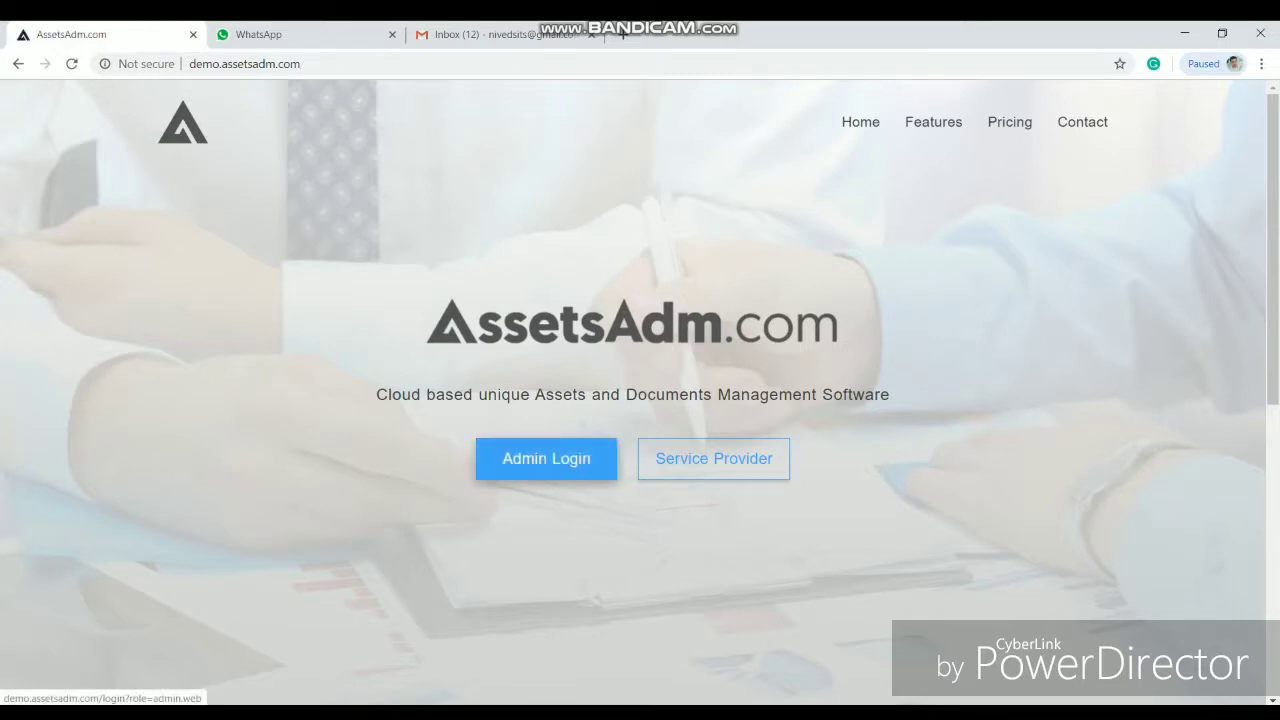
Step: Enter the demo site through Admin Login and look over the dashboard's work order, inspection, asset and calendar widgets
left_click(590, 462)
left_click(590, 462)
left_click(590, 462)
left_click(590, 462)
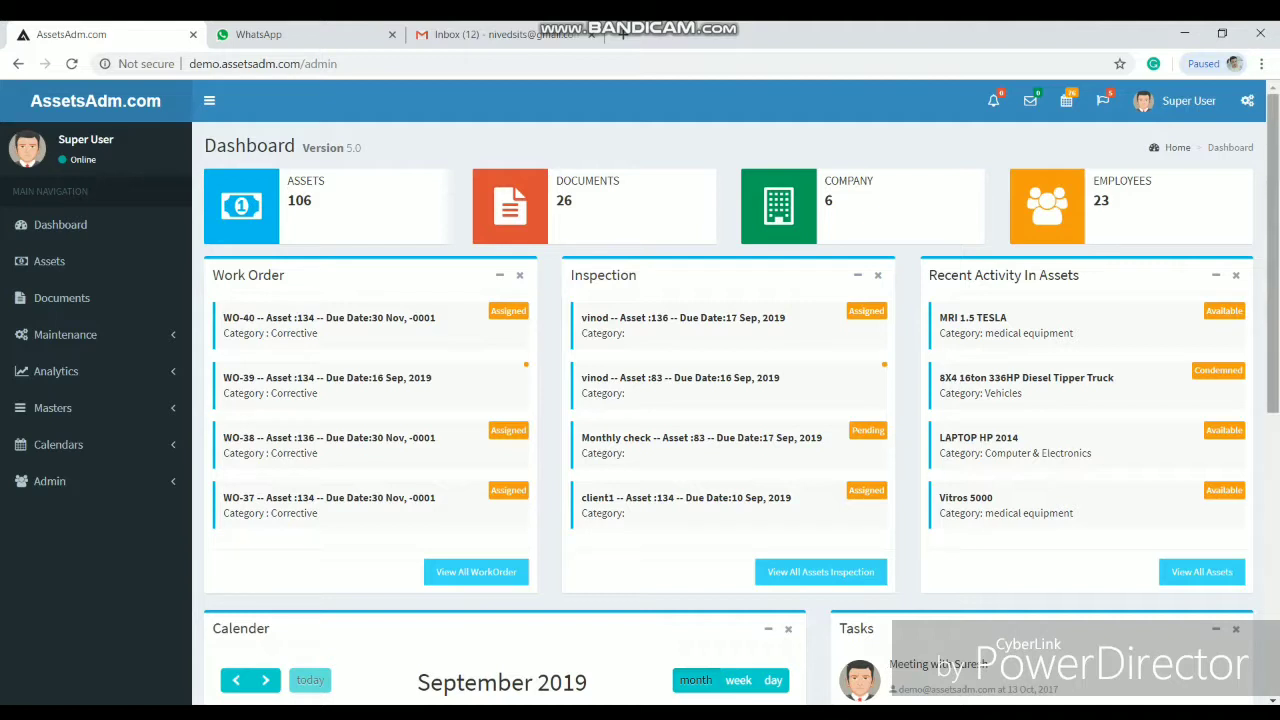
left_click_drag(1272, 253, 1272, 282)
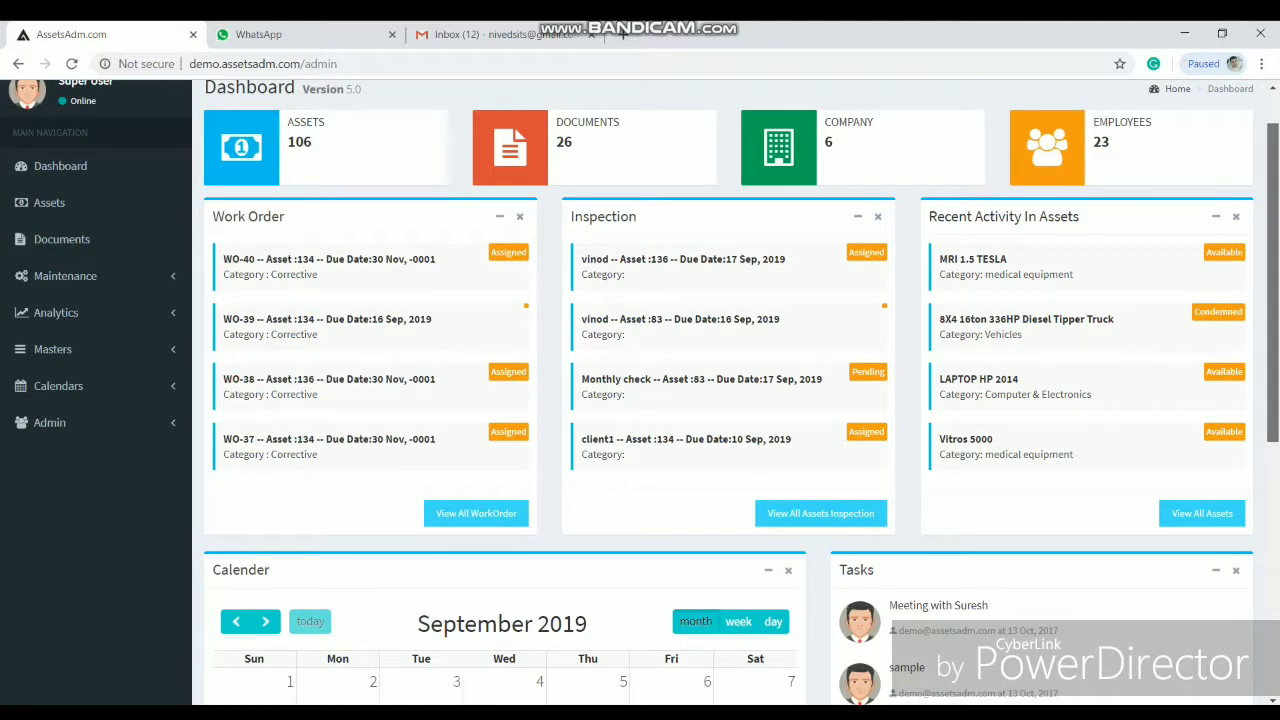
left_click_drag(1272, 282, 1272, 254)
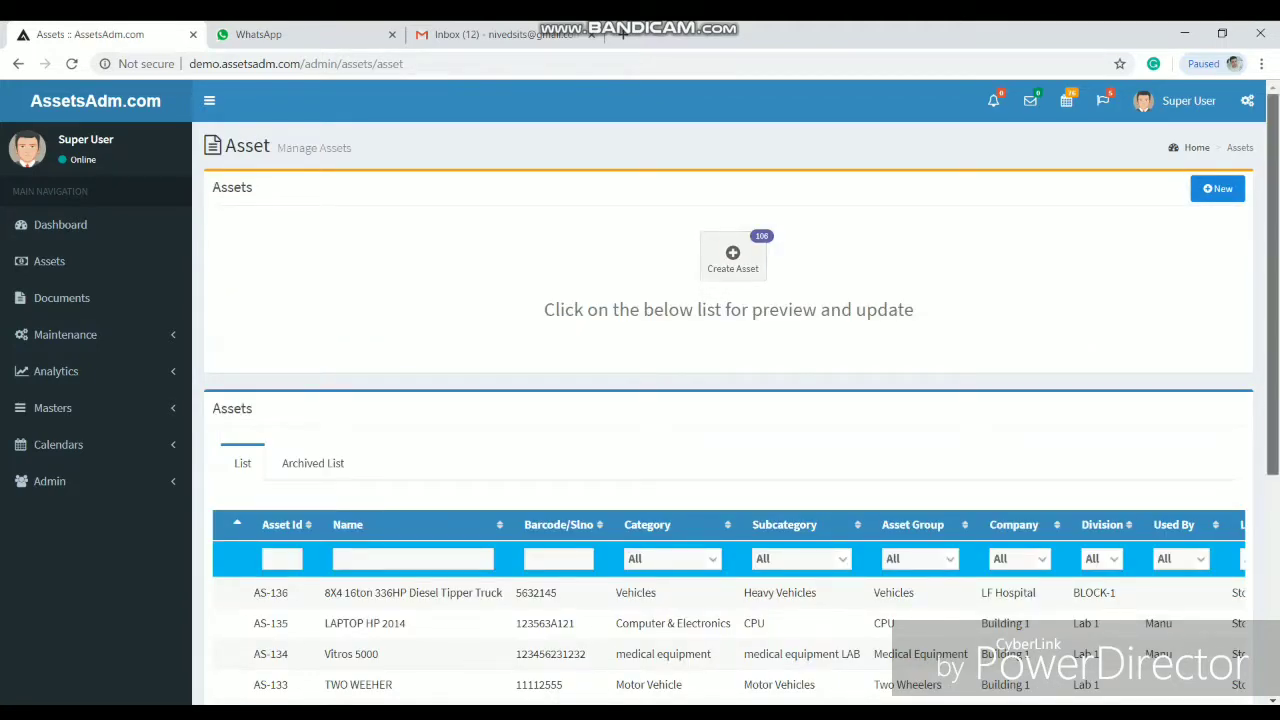
Step: Look through the Assets list, including its entries-per-page options and the remaining columns of the table
scroll(640, 393, "down", 1)
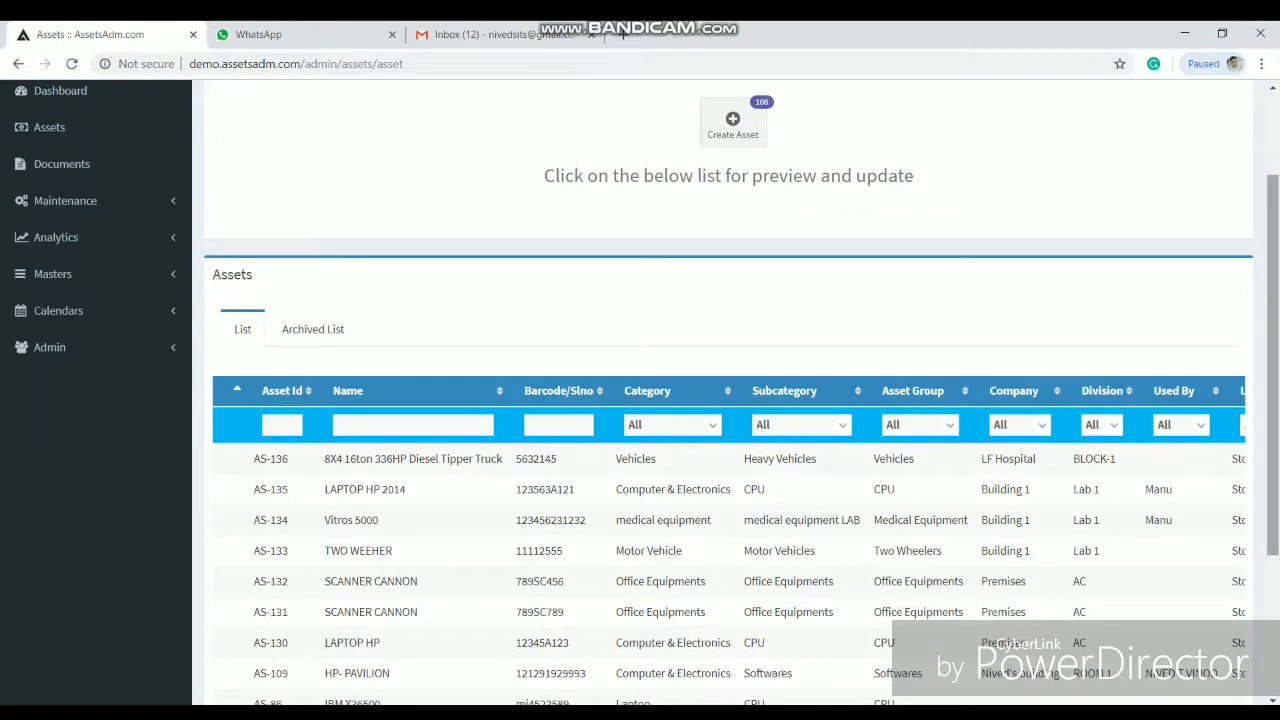
scroll(640, 393, "down", 1)
scroll(640, 393, "down", 1)
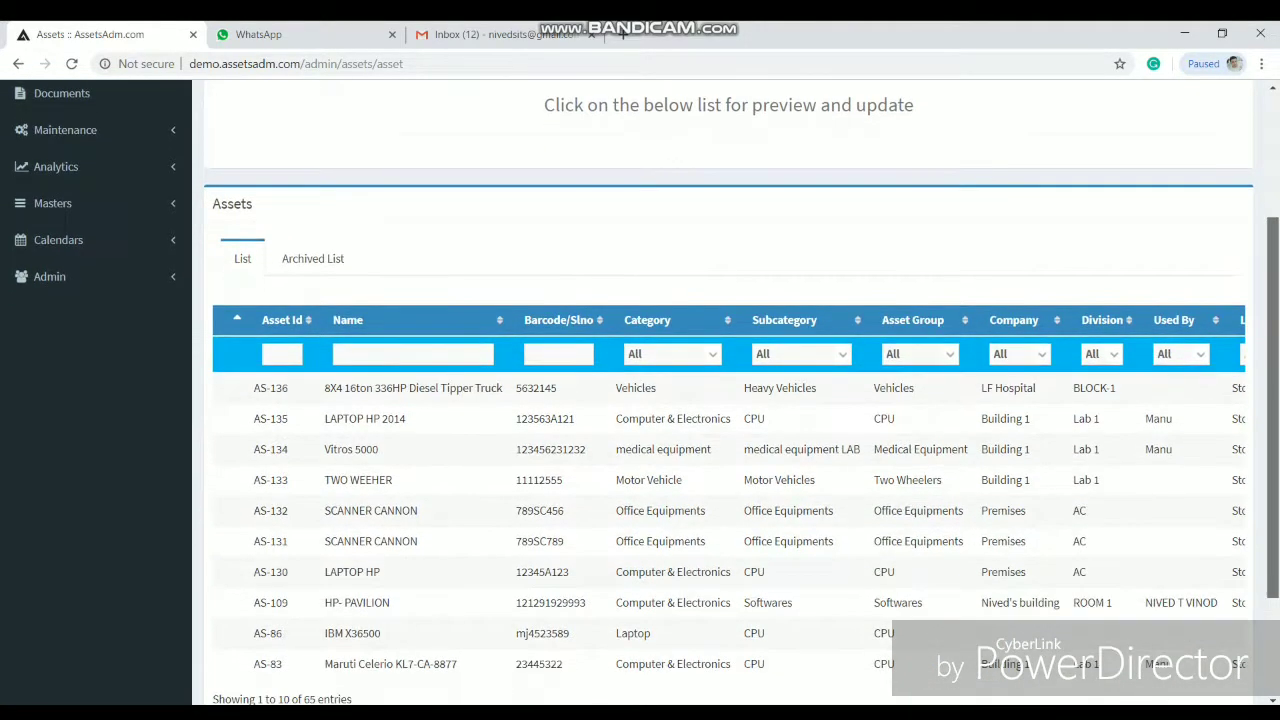
scroll(640, 393, "down", 1)
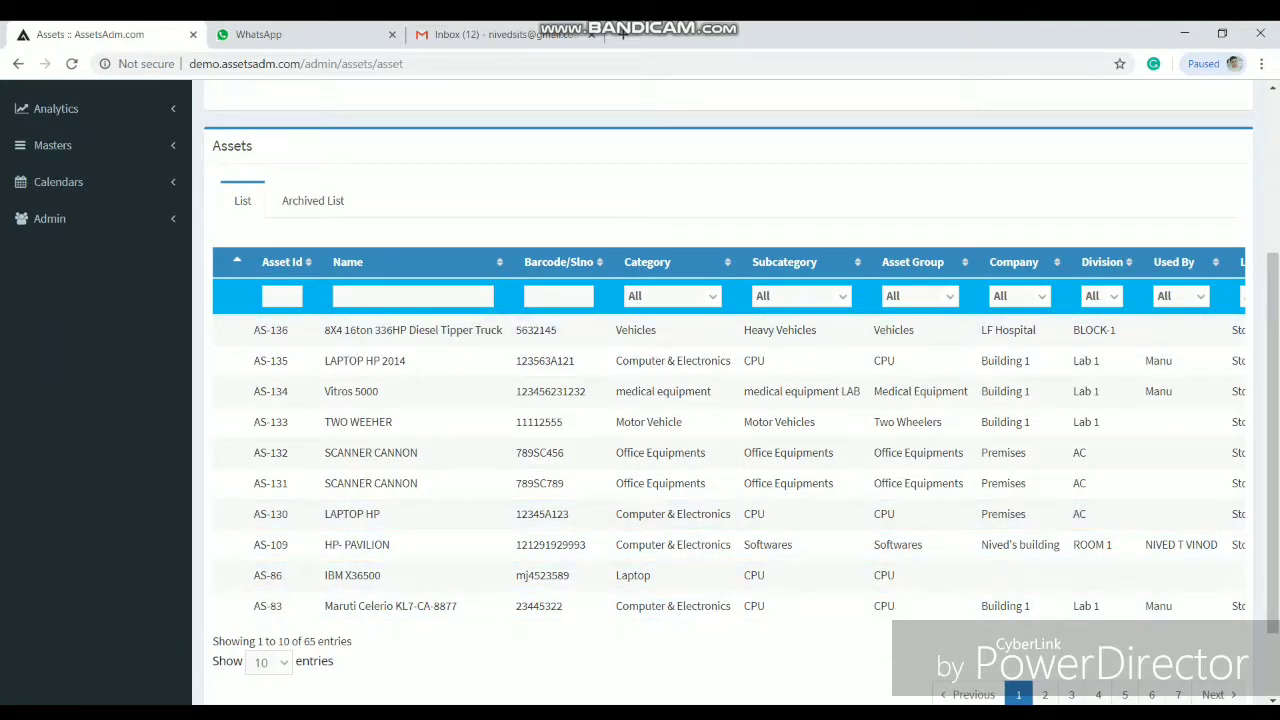
left_click(269, 663)
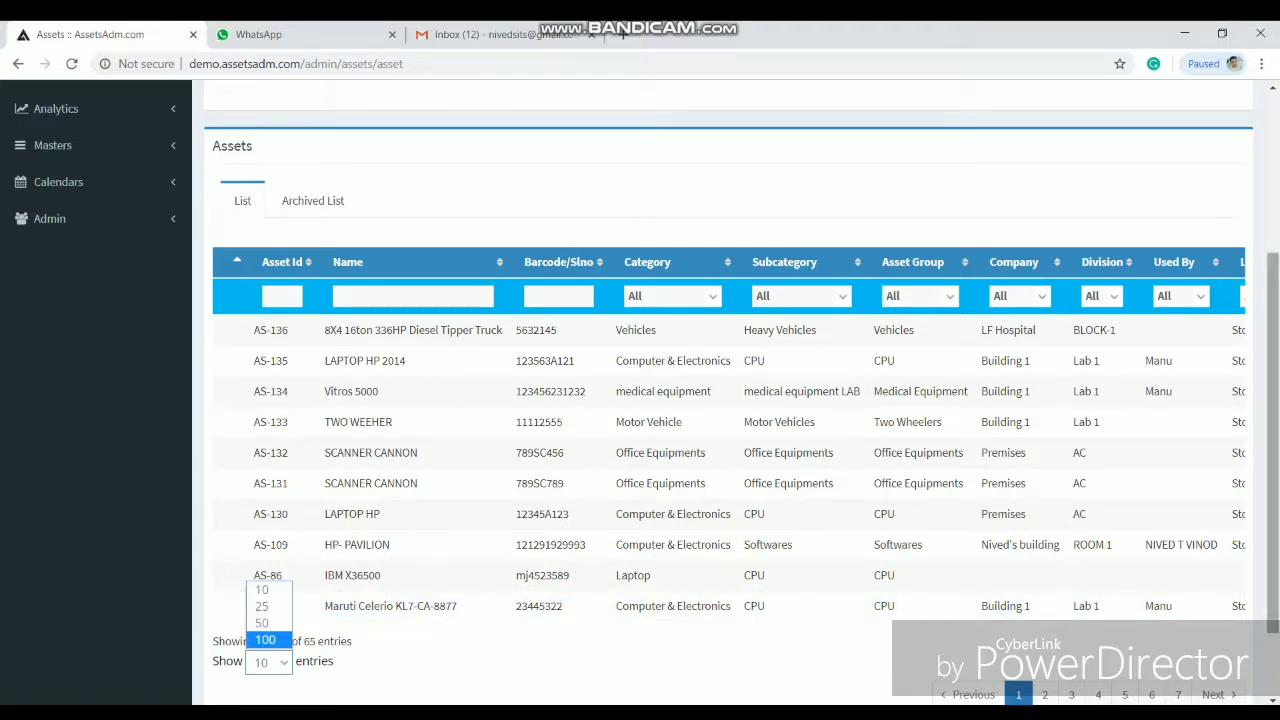
left_click_drag(1273, 540, 1273, 592)
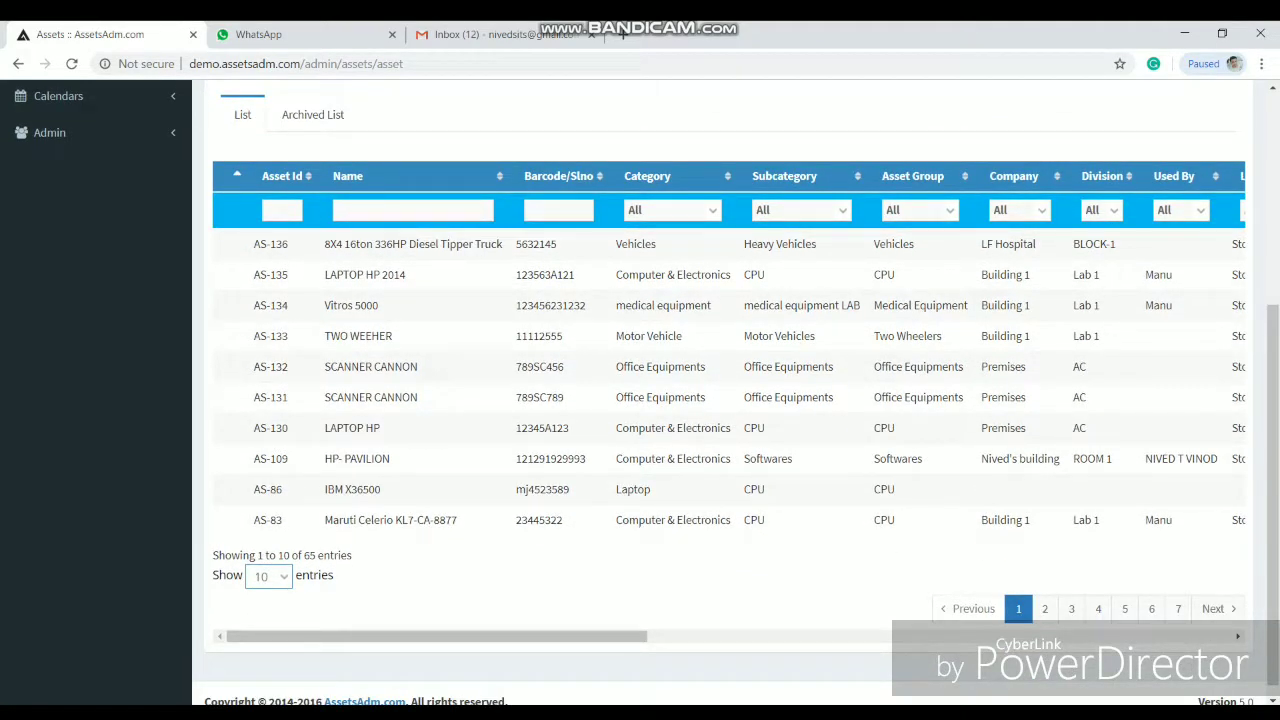
left_click_drag(437, 636, 967, 636)
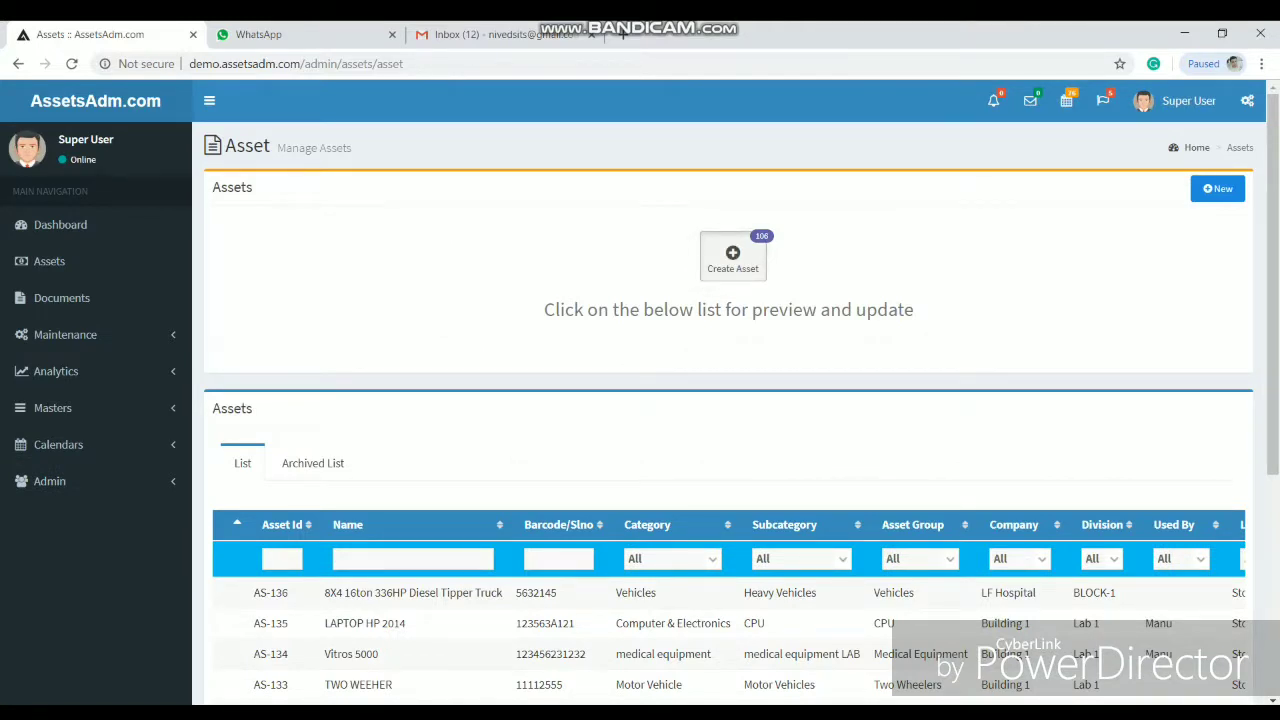
Step: Open a new asset form and examine the choices for Category, Subcategory, Asset Group, Supplier and Purchased By
left_click(733, 257)
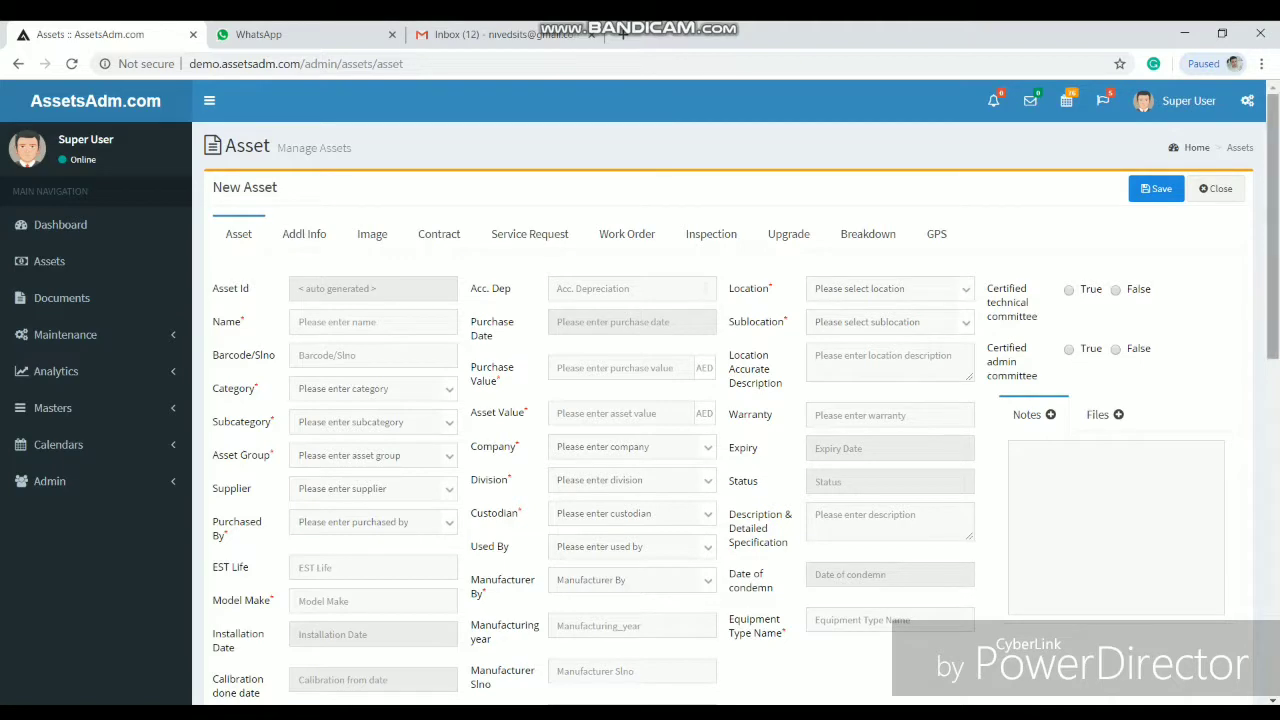
scroll(640, 400, "down", 1)
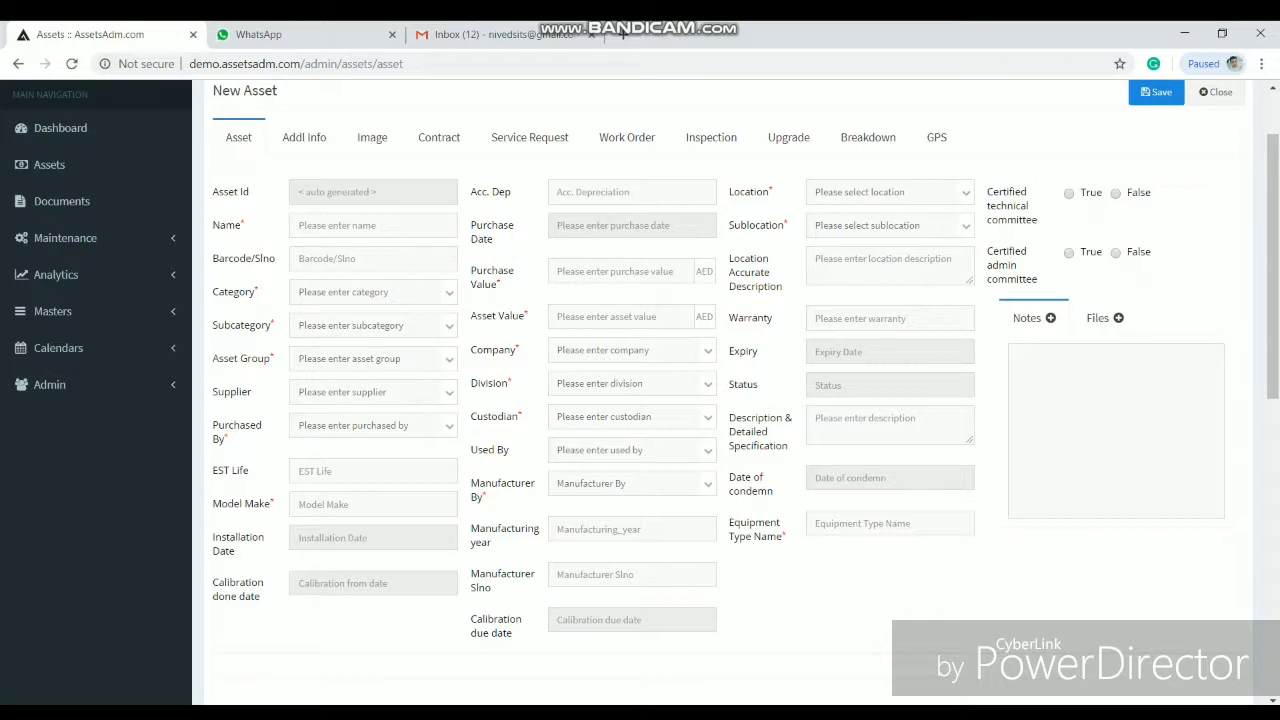
left_click(420, 292)
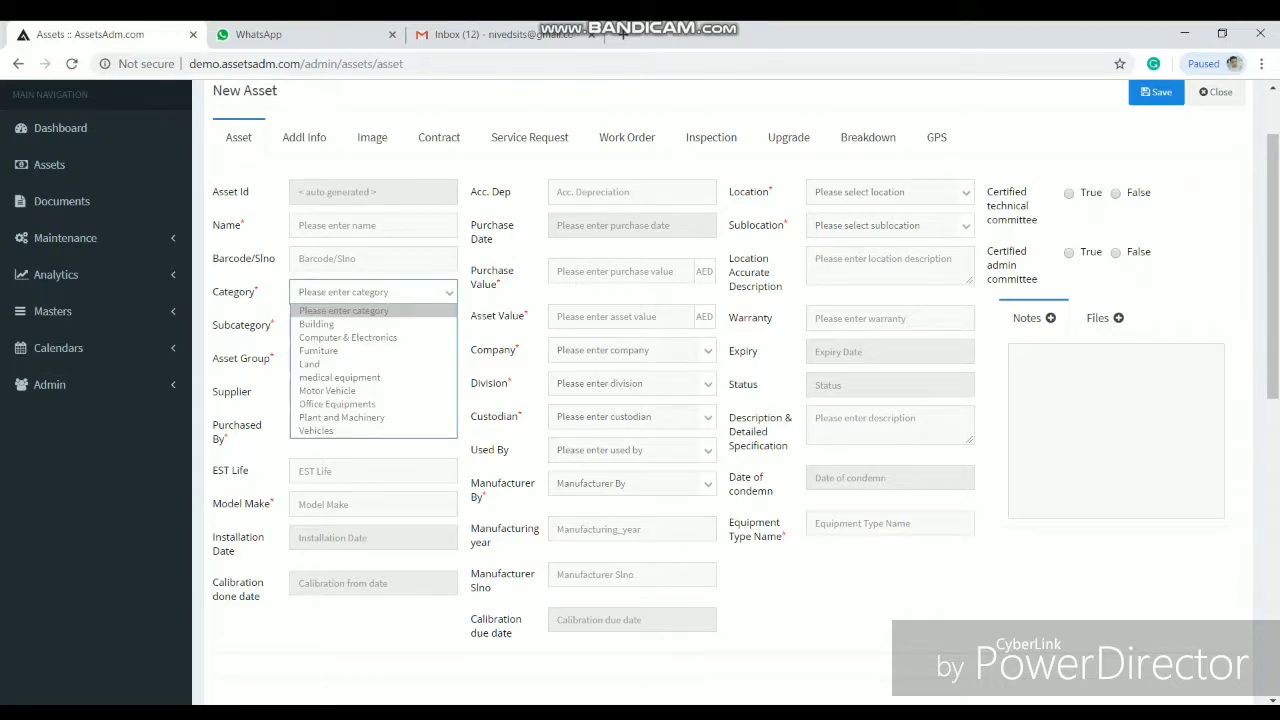
left_click(420, 292)
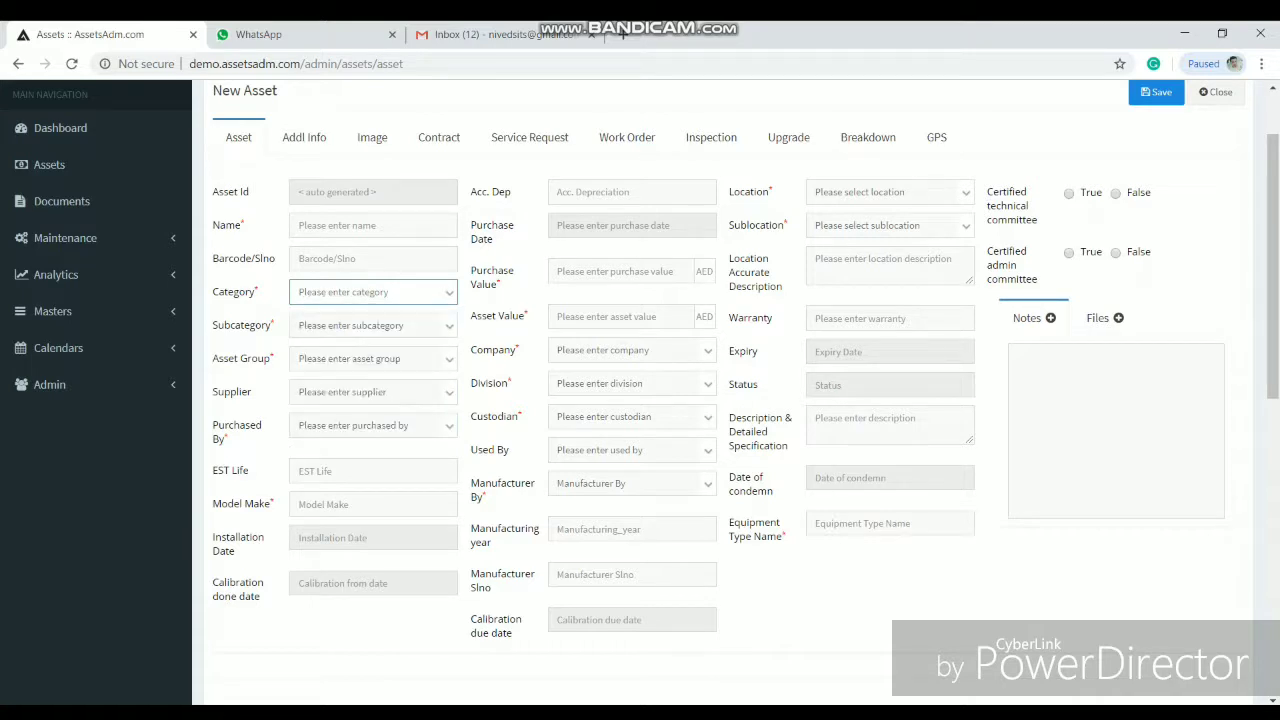
left_click(376, 325)
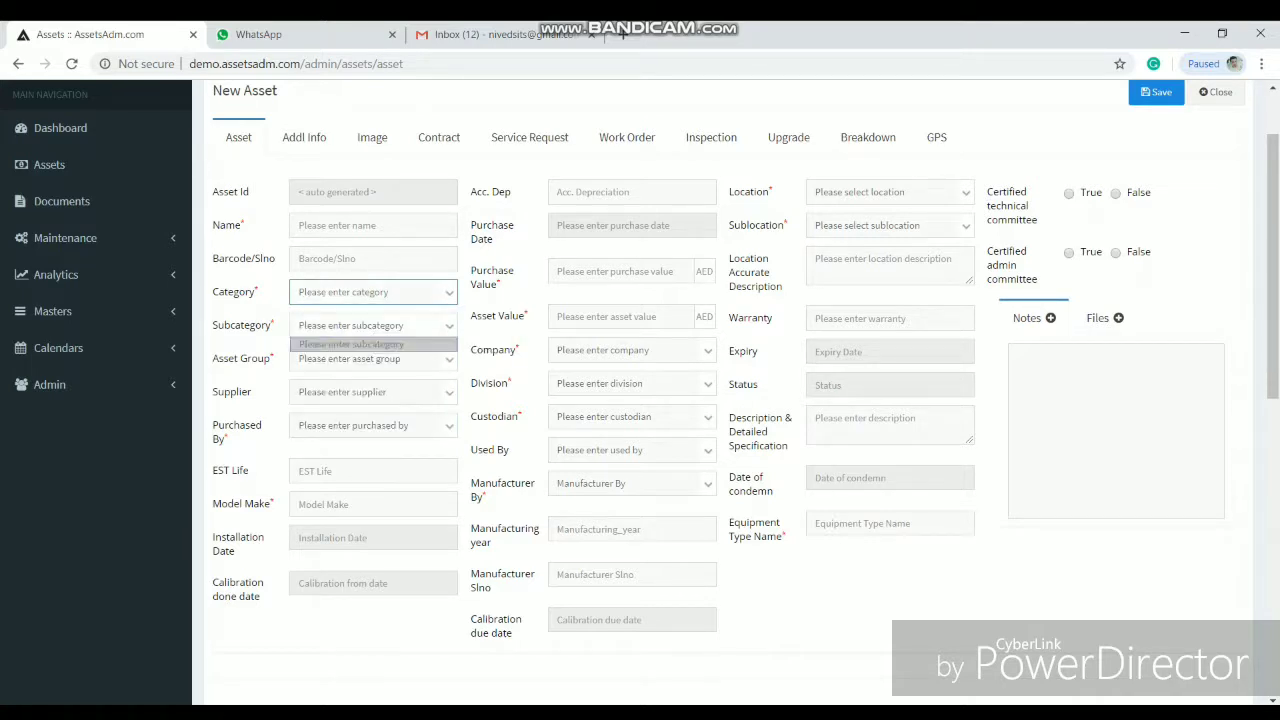
left_click(376, 325)
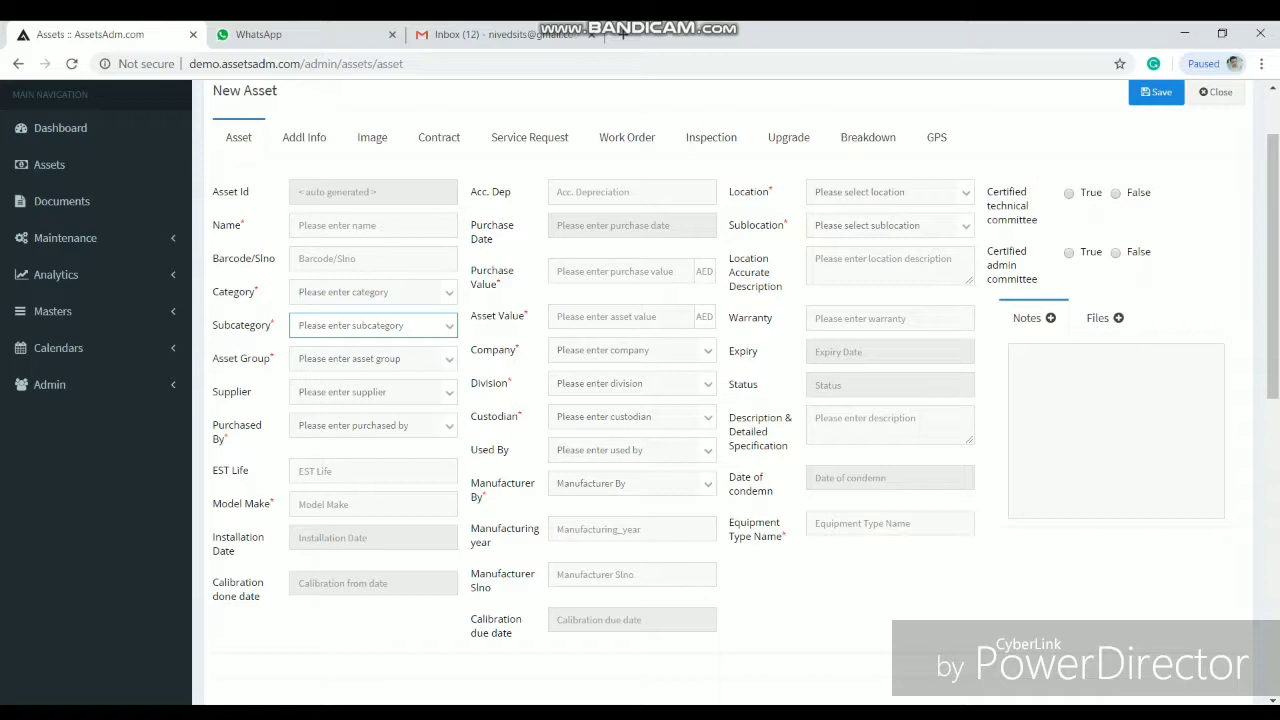
left_click(376, 358)
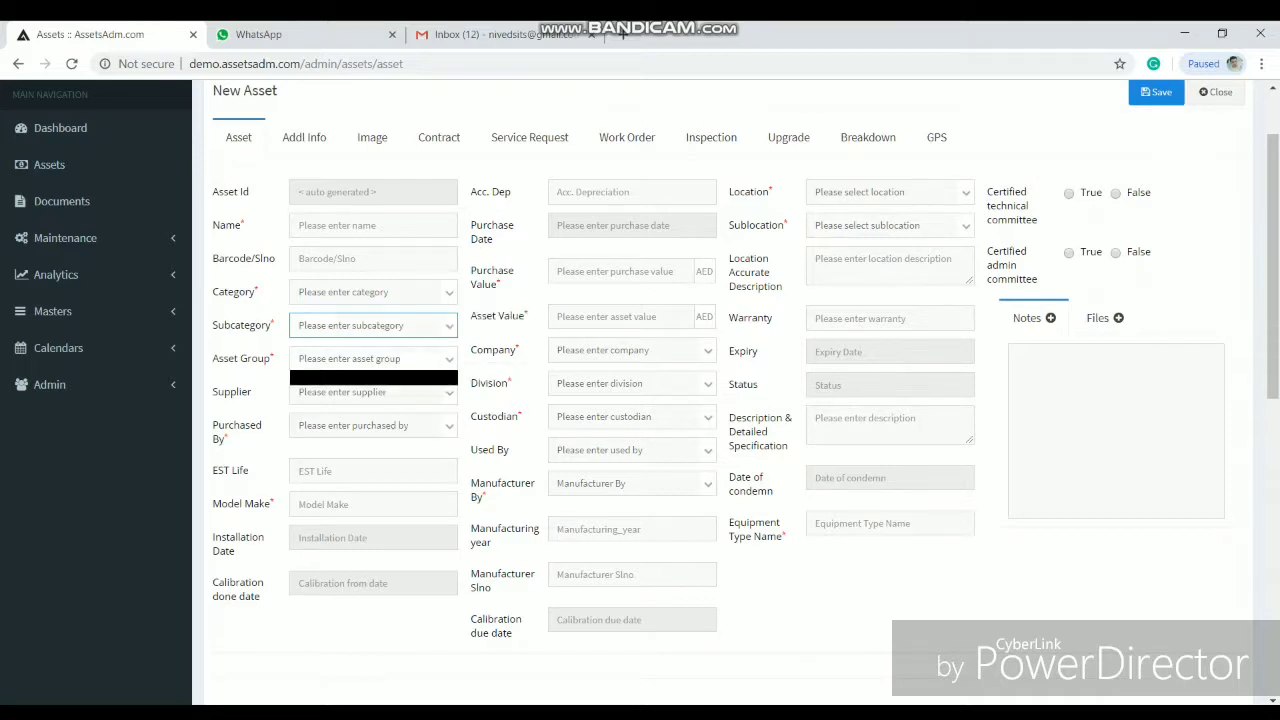
left_click(376, 358)
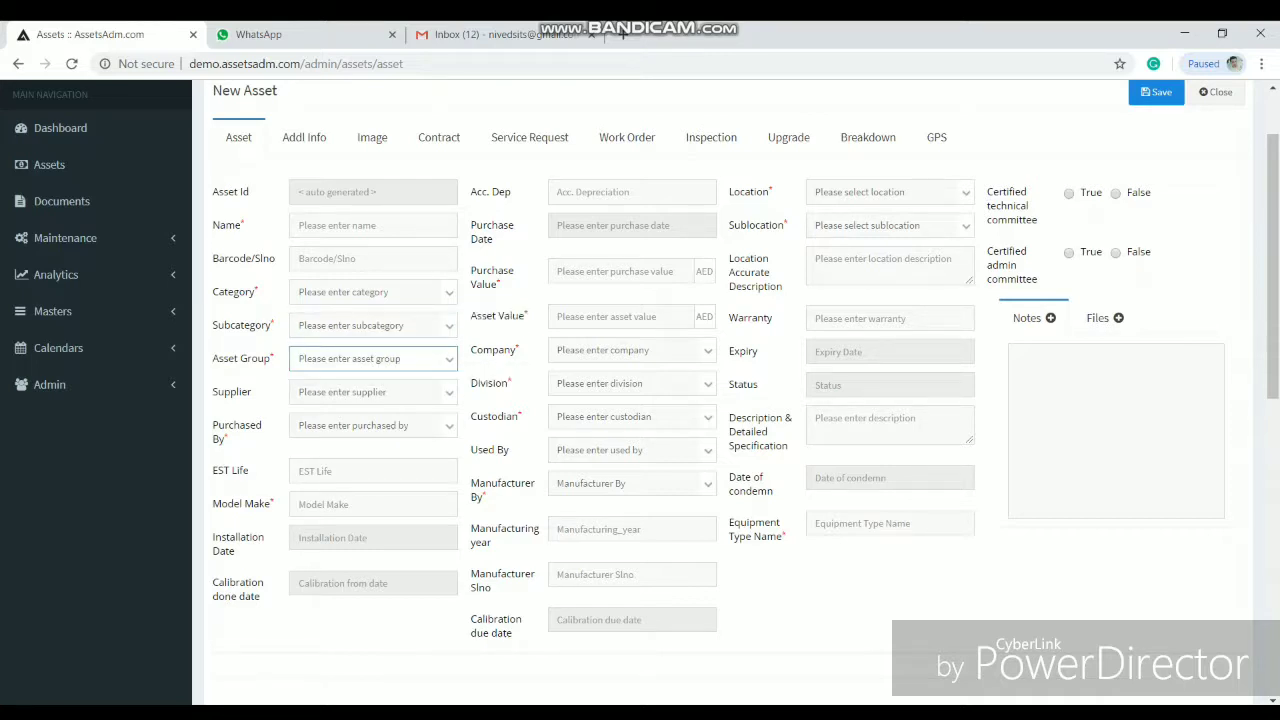
left_click(376, 392)
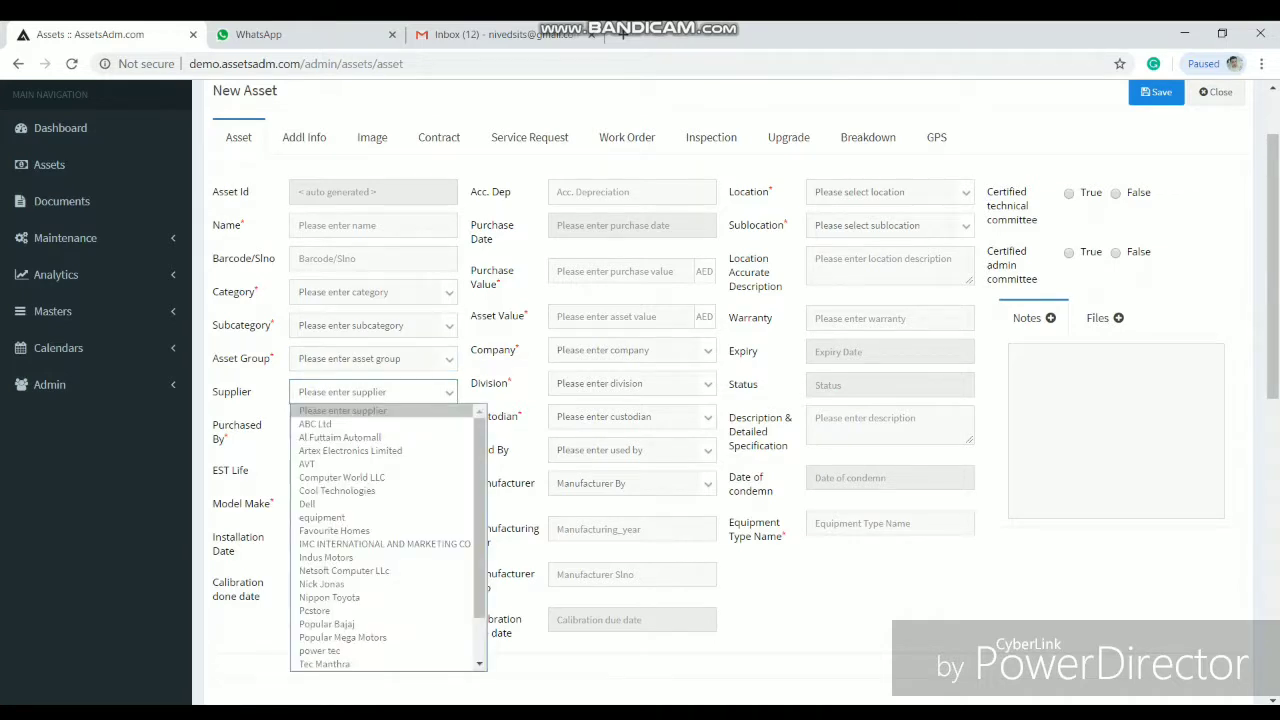
left_click(376, 392)
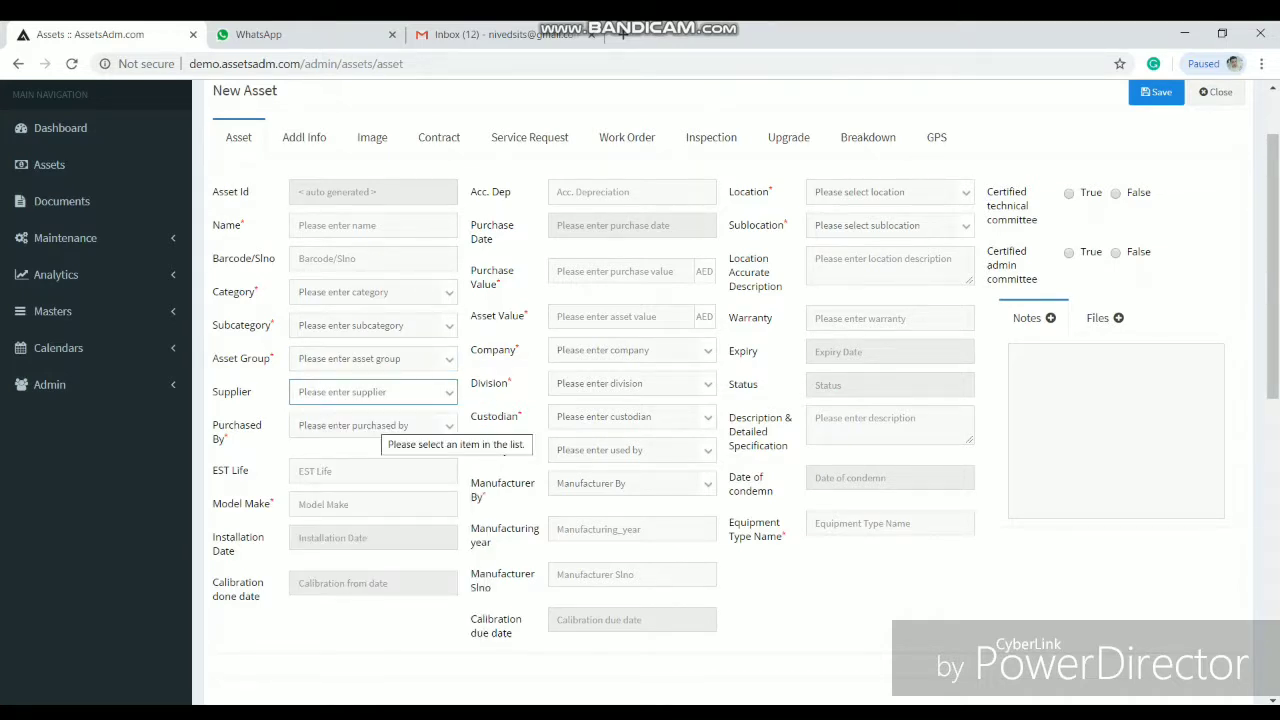
left_click(378, 425)
left_click(378, 425)
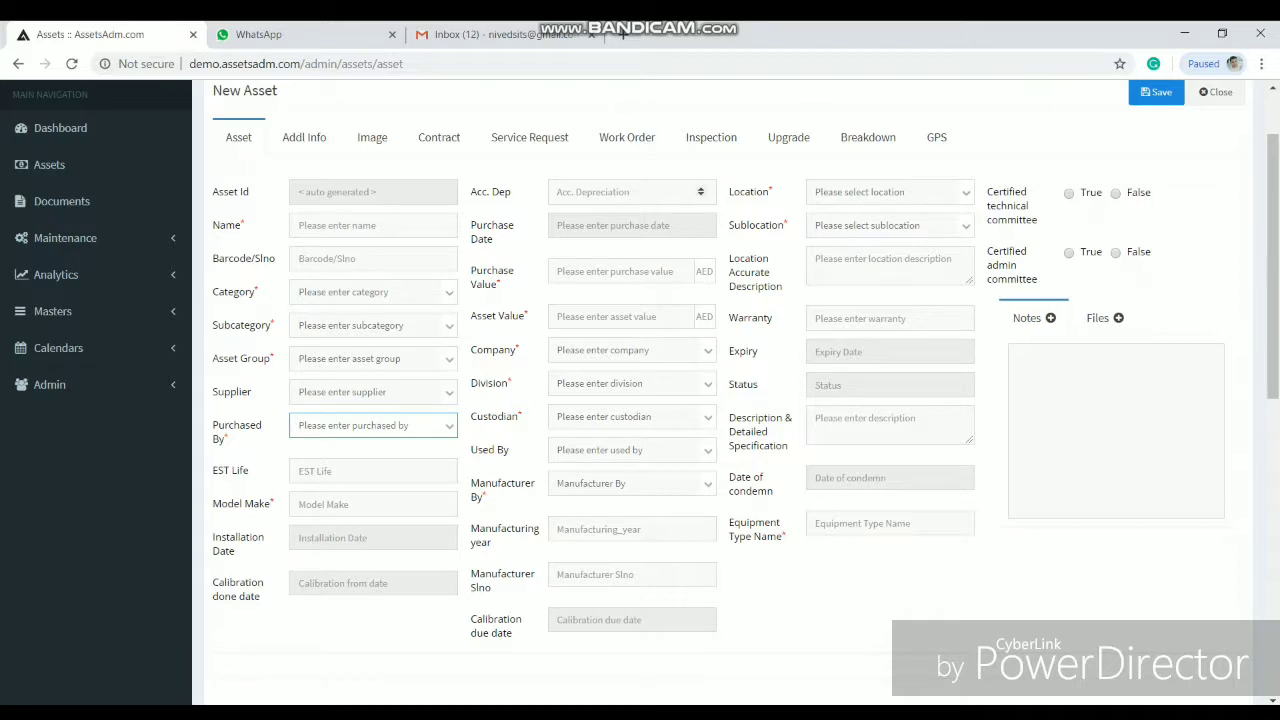
Step: Examine the new asset's Files and Notes entry forms, along with its Addl Info and Image sections
left_click(1104, 318)
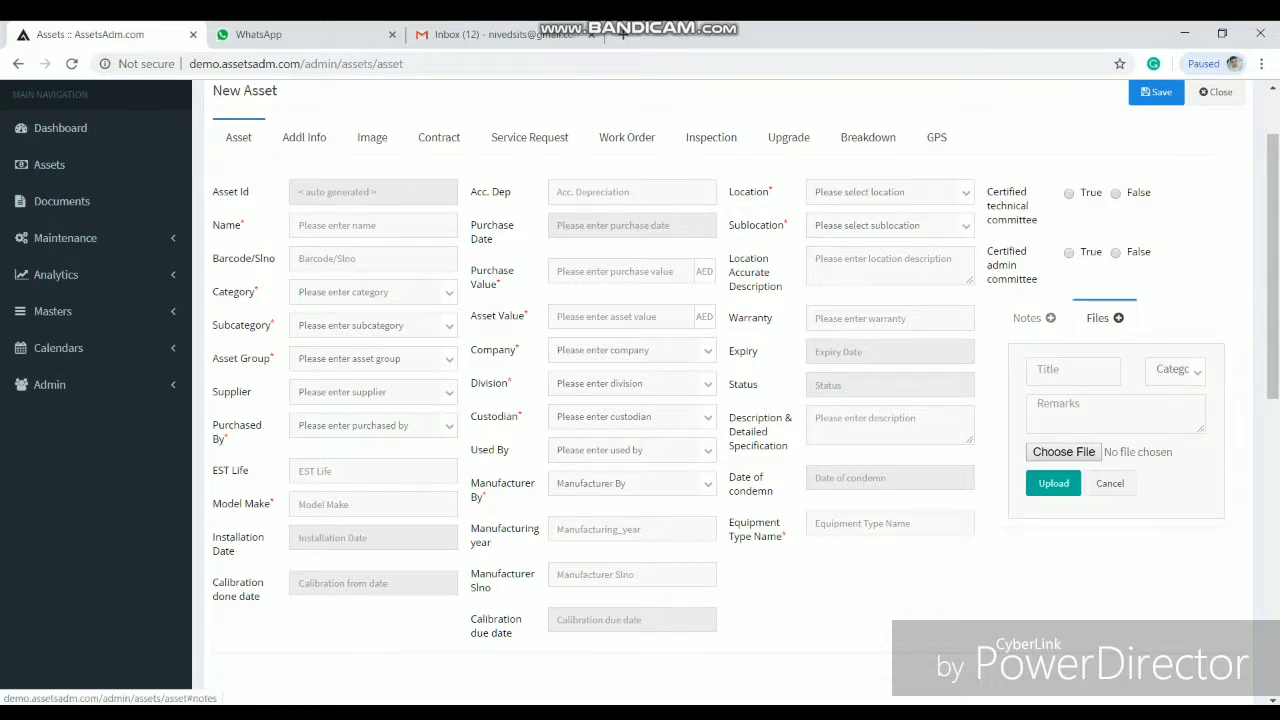
left_click(1030, 318)
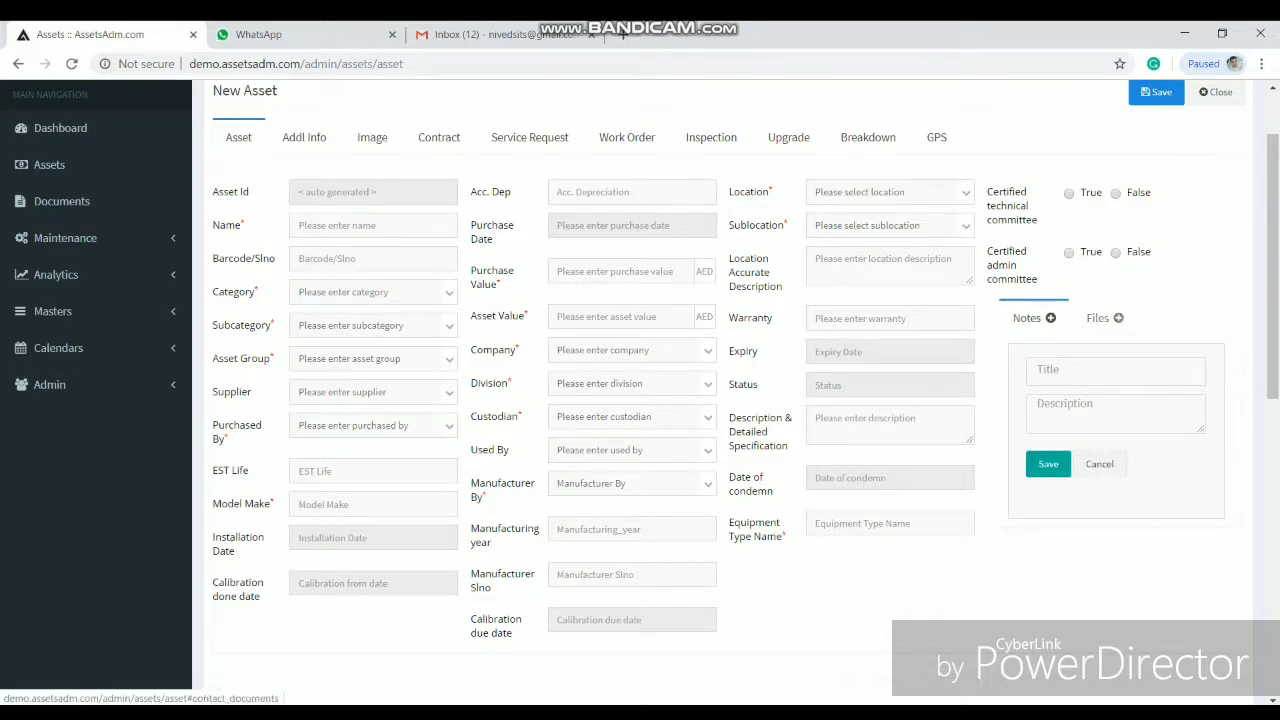
left_click(1097, 318)
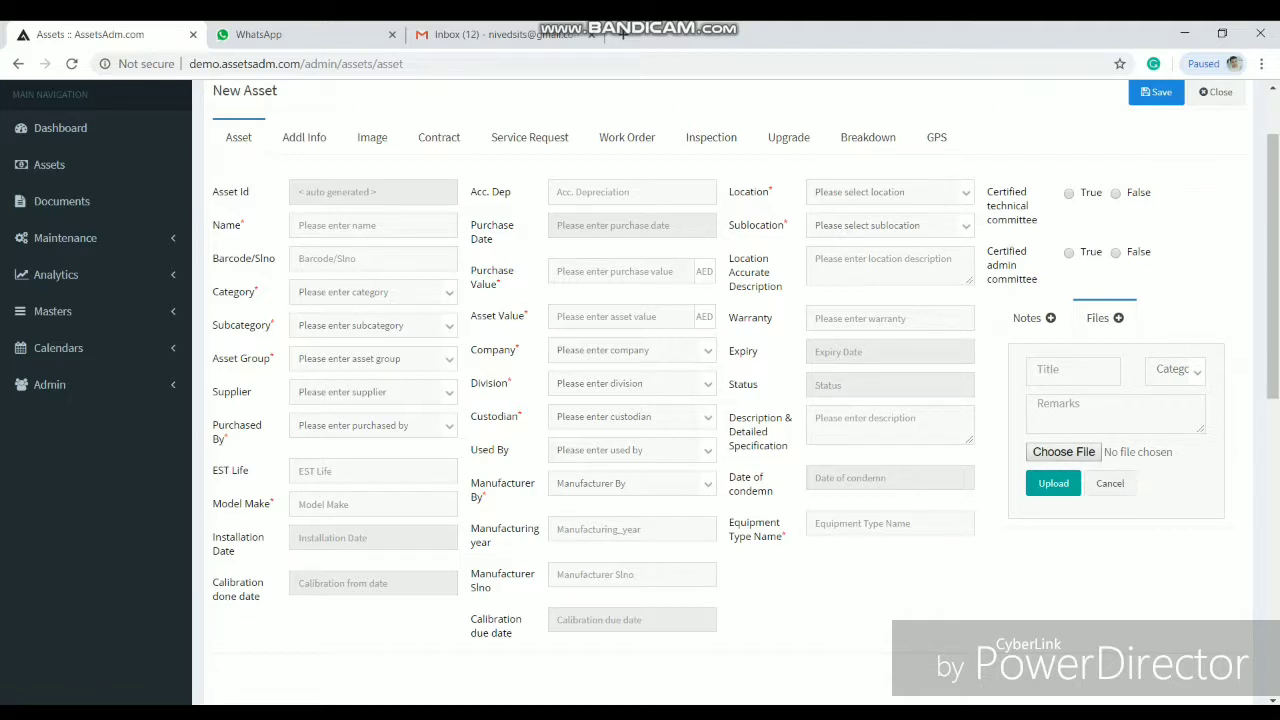
left_click(304, 137)
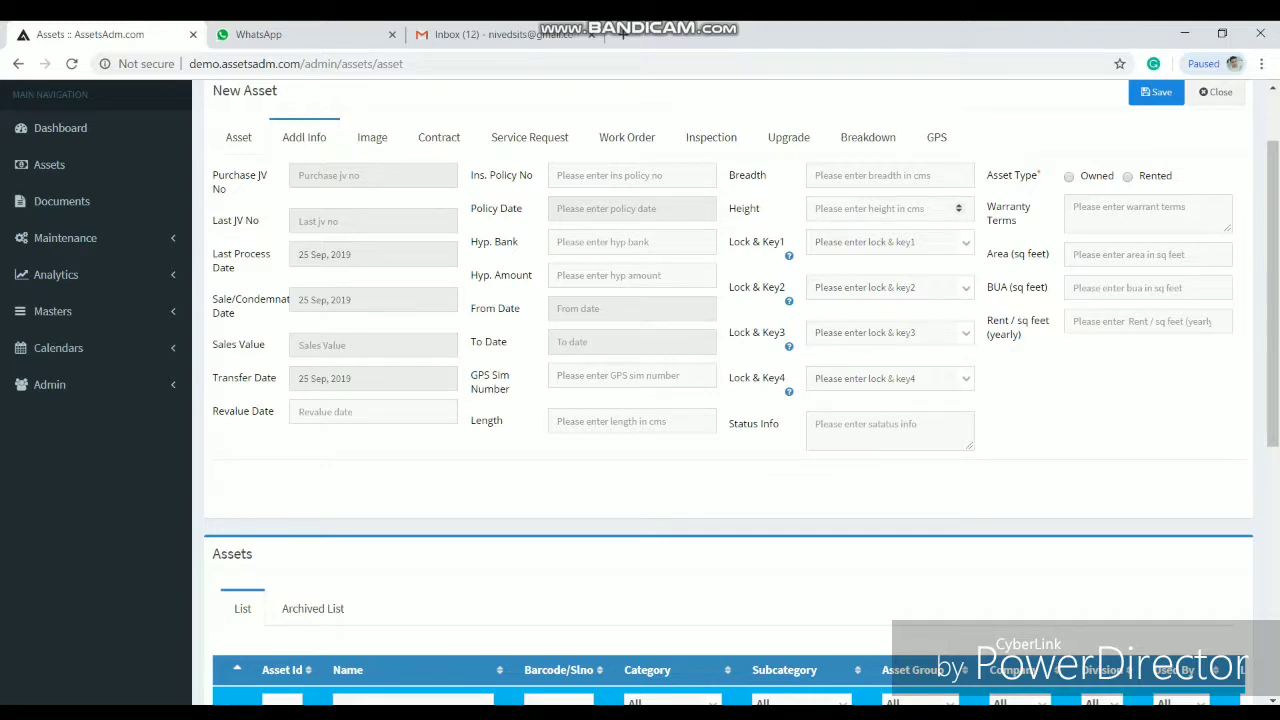
left_click(372, 137)
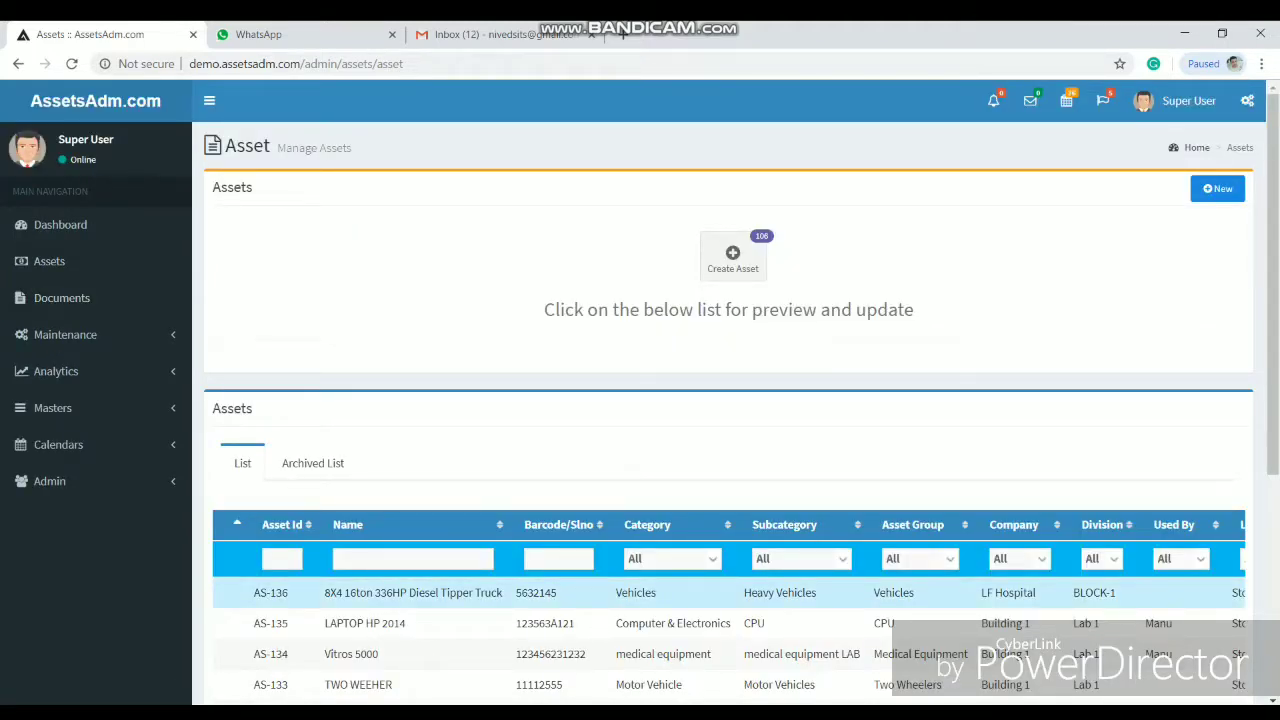
Step: Open the 8X4 16ton 336HP Diesel Tipper Truck asset and view its Image, Contract and Upgrade sections
double_click(391, 593)
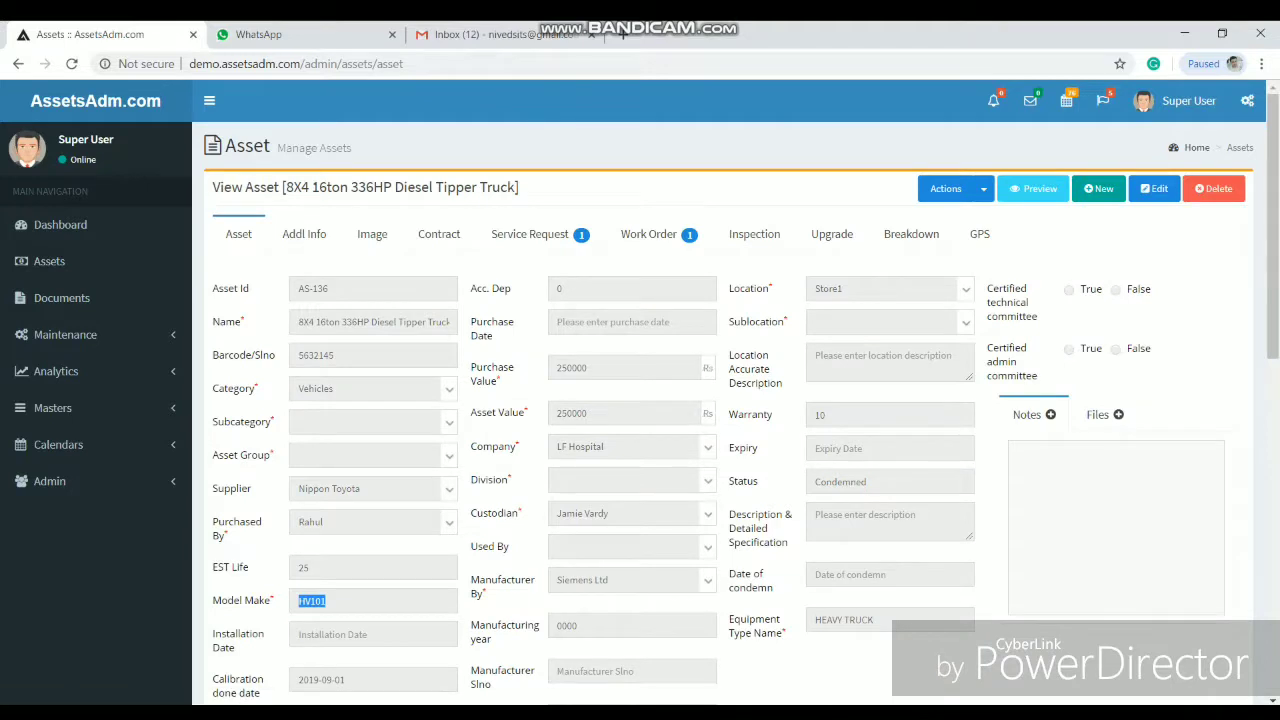
left_click(372, 234)
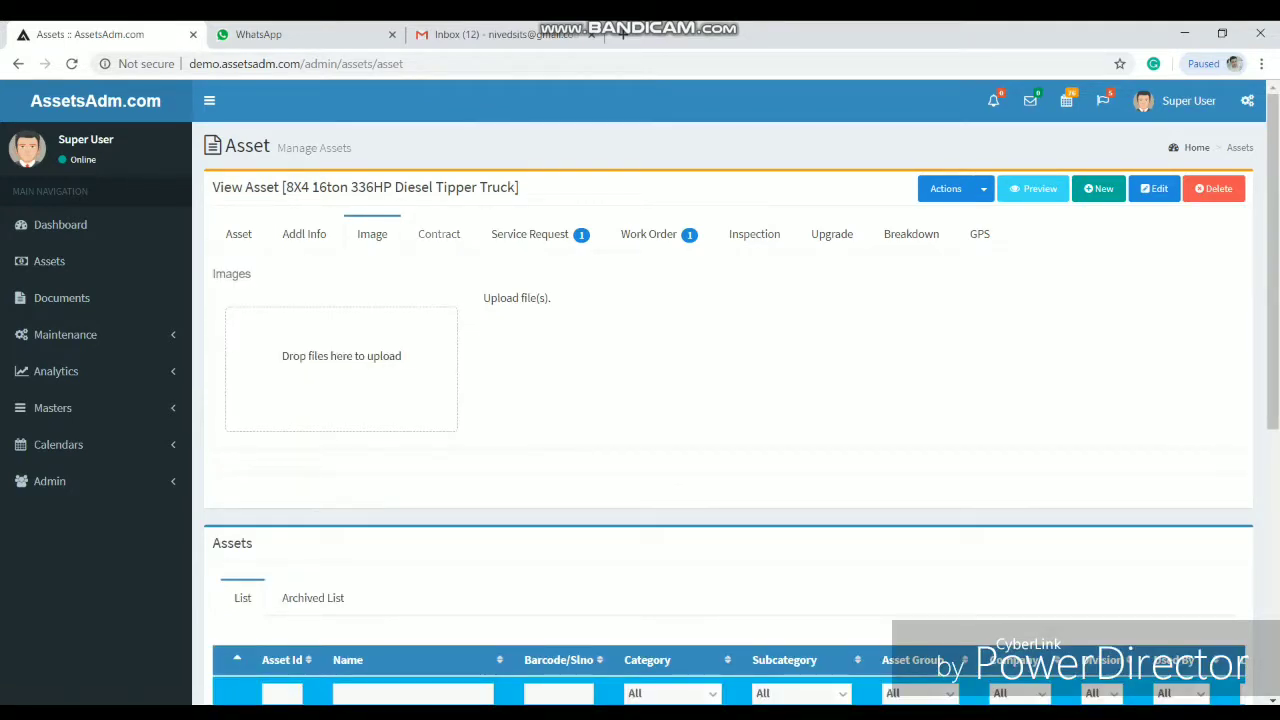
left_click(439, 234)
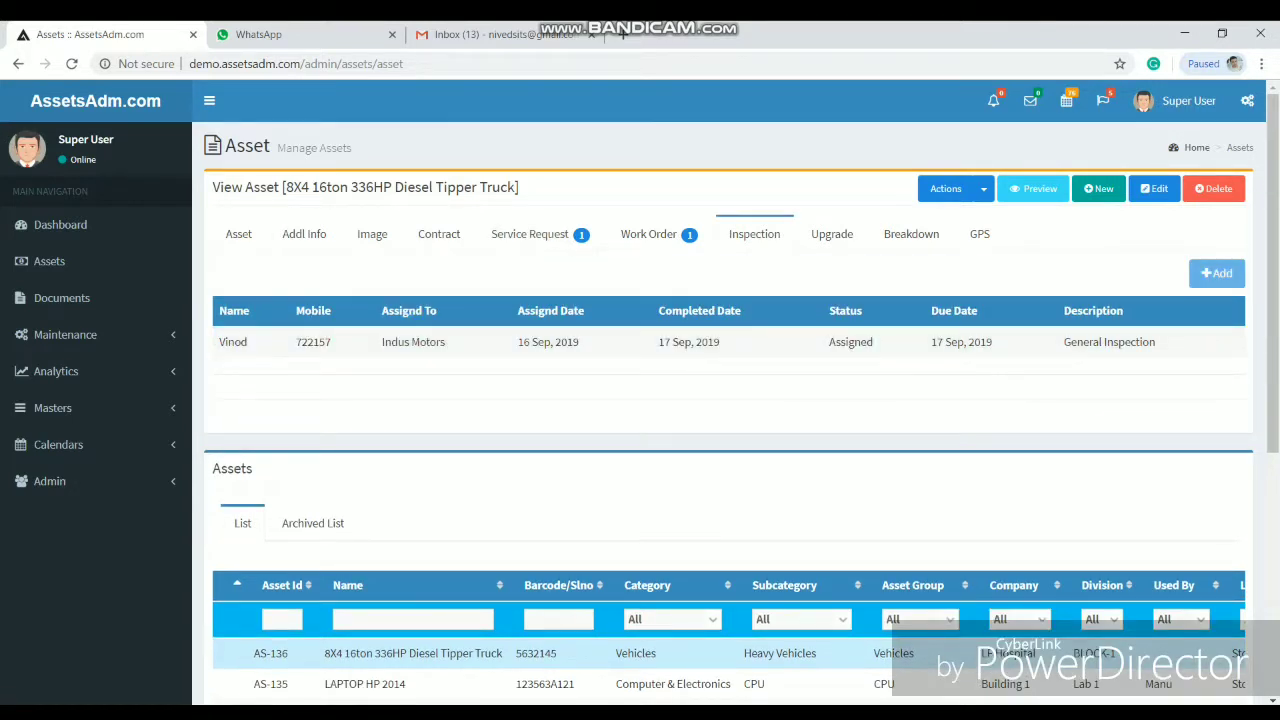
left_click(832, 234)
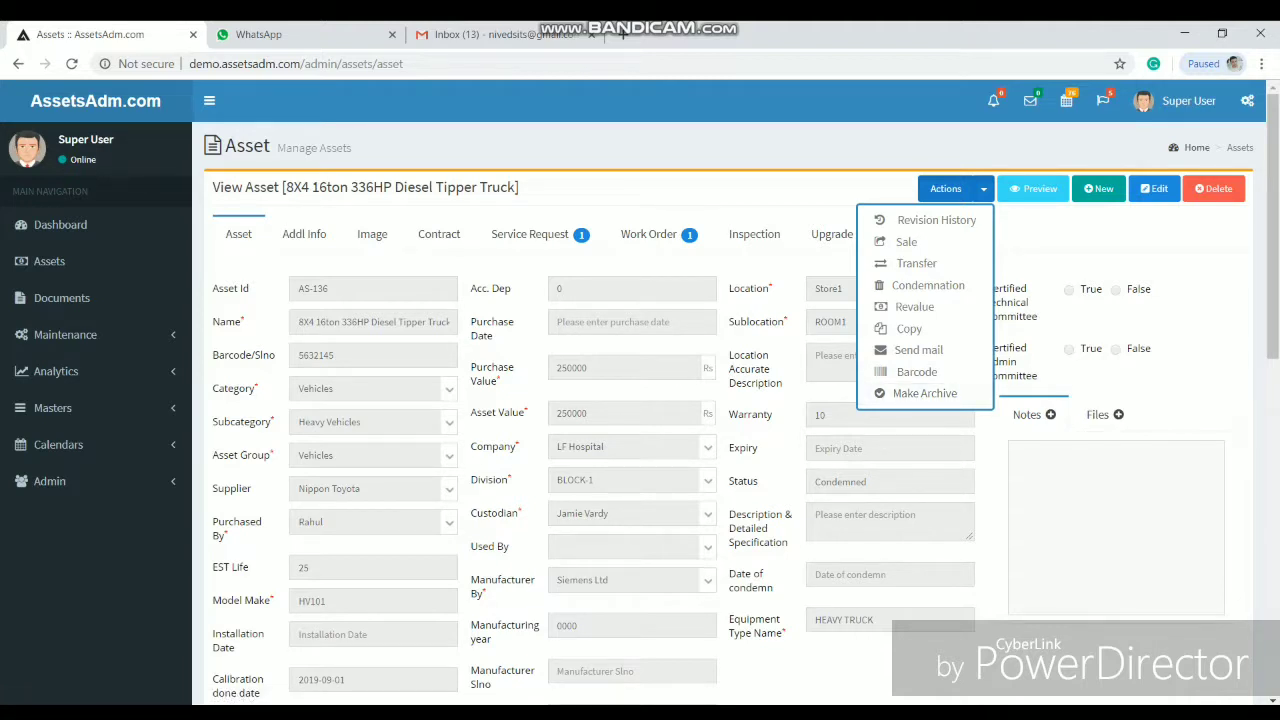
Step: Preview the tipper truck asset, read through its details and maintenance records, and open the preview's Email option
left_click(1033, 188)
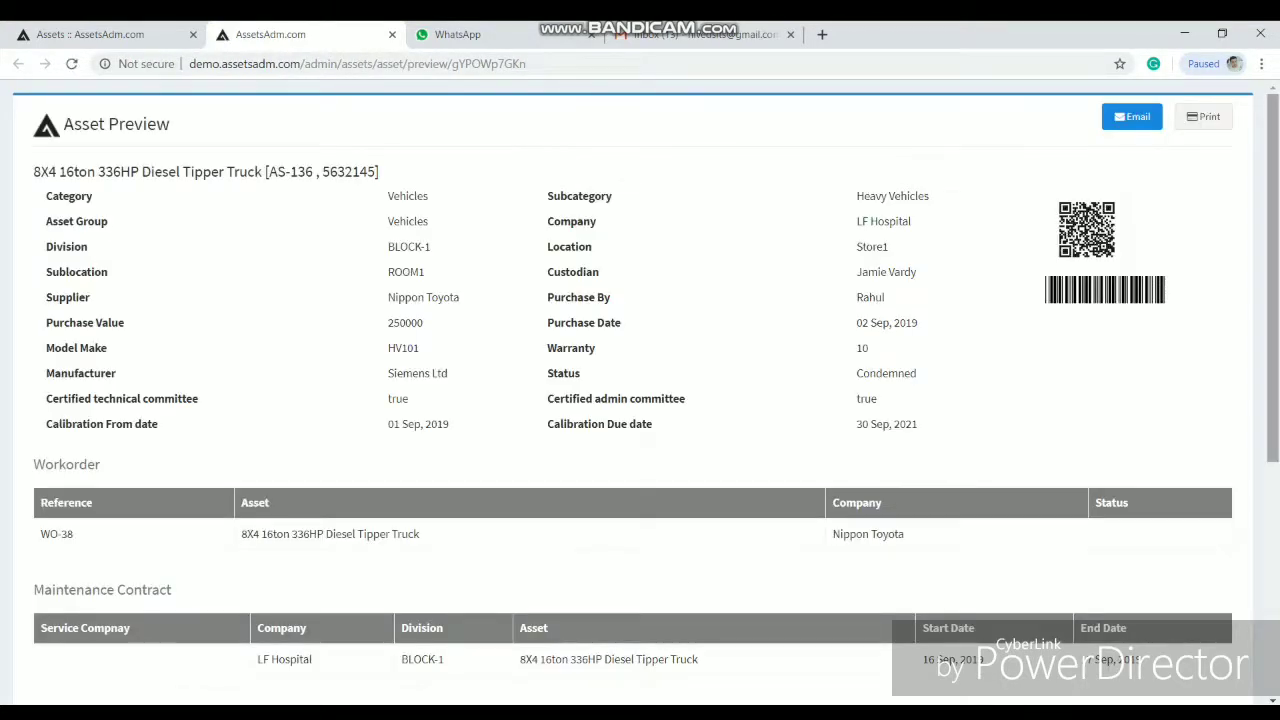
scroll(640, 400, "down", 2)
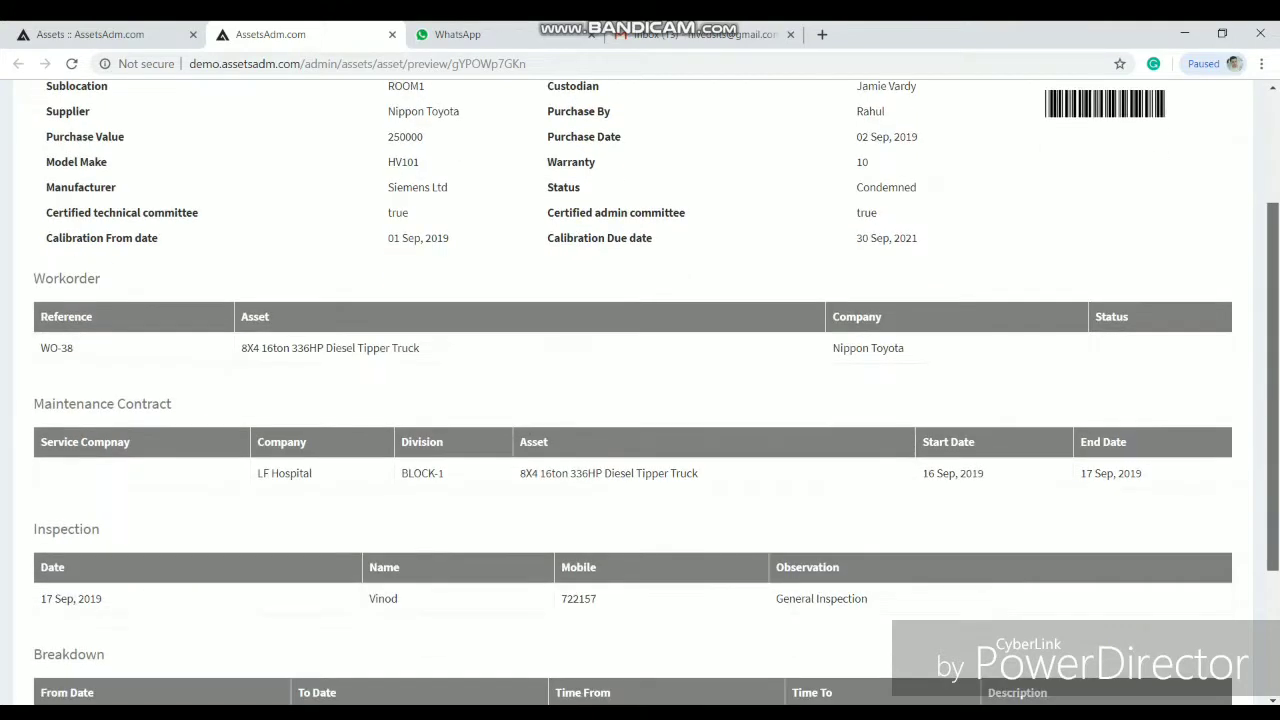
scroll(640, 400, "down", 1)
scroll(640, 400, "up", 2)
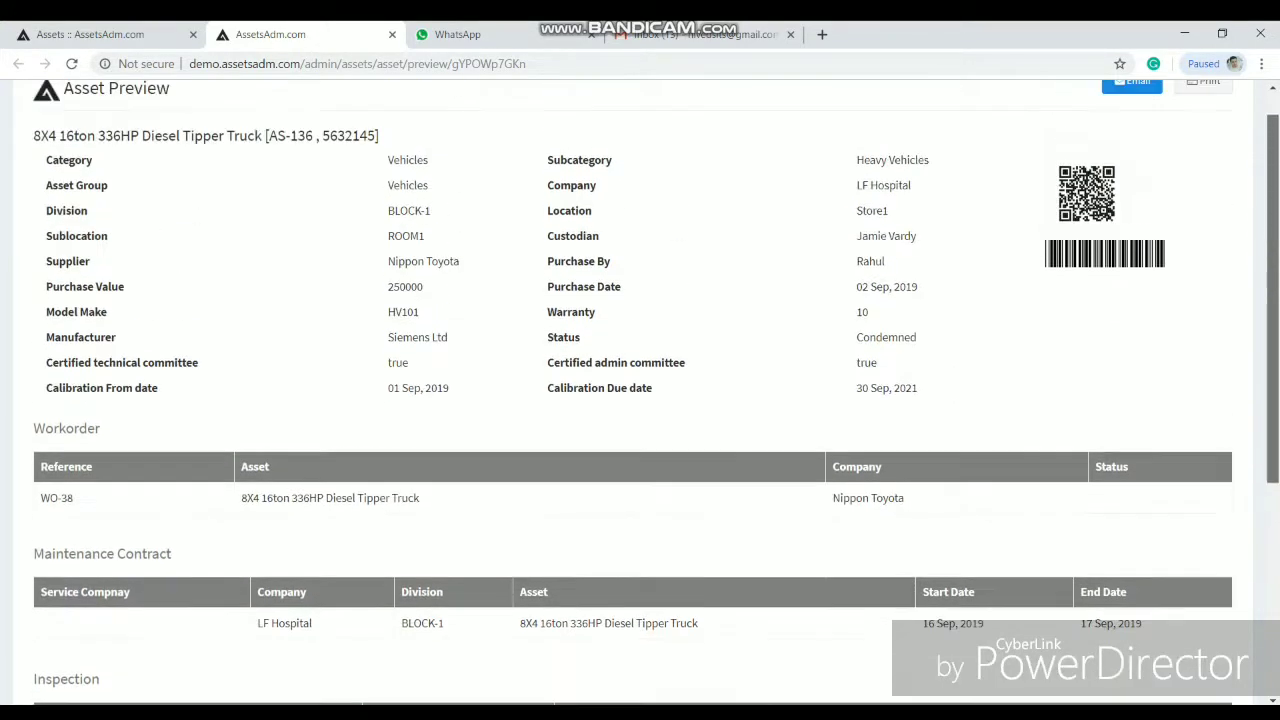
left_click(1132, 117)
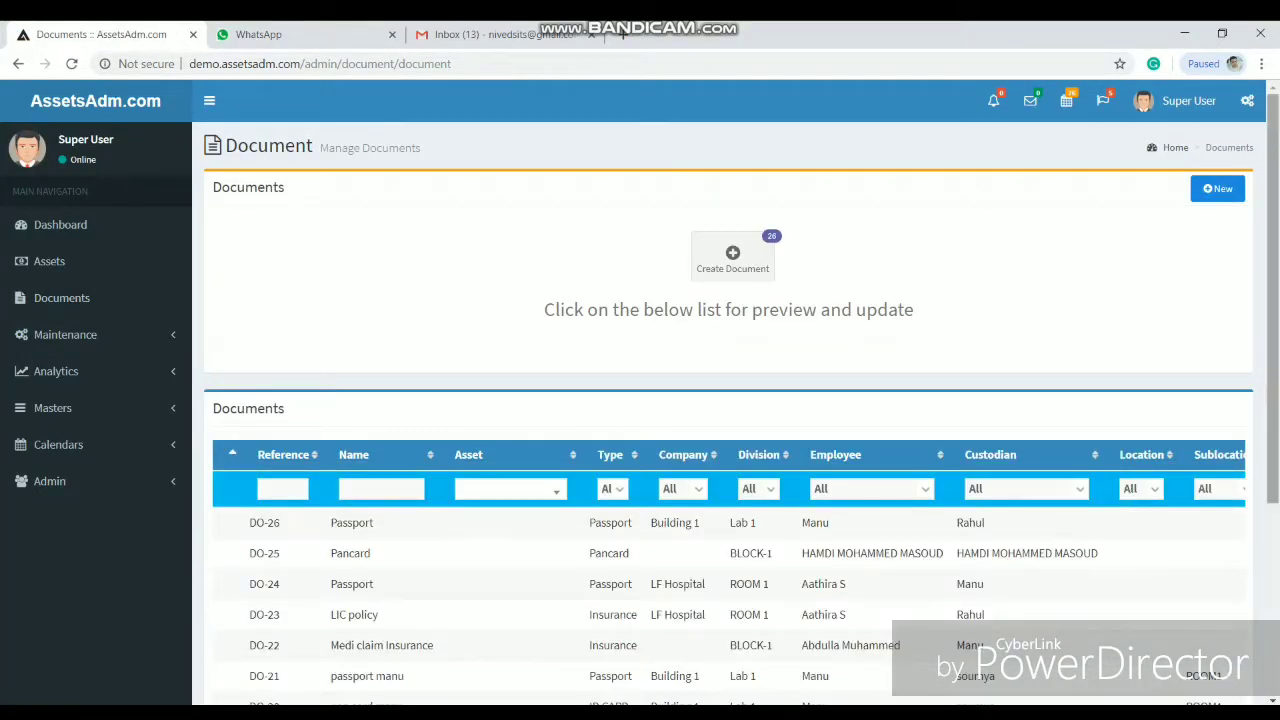
Step: Look over the entries in the Documents list
scroll(640, 400, "down", 2)
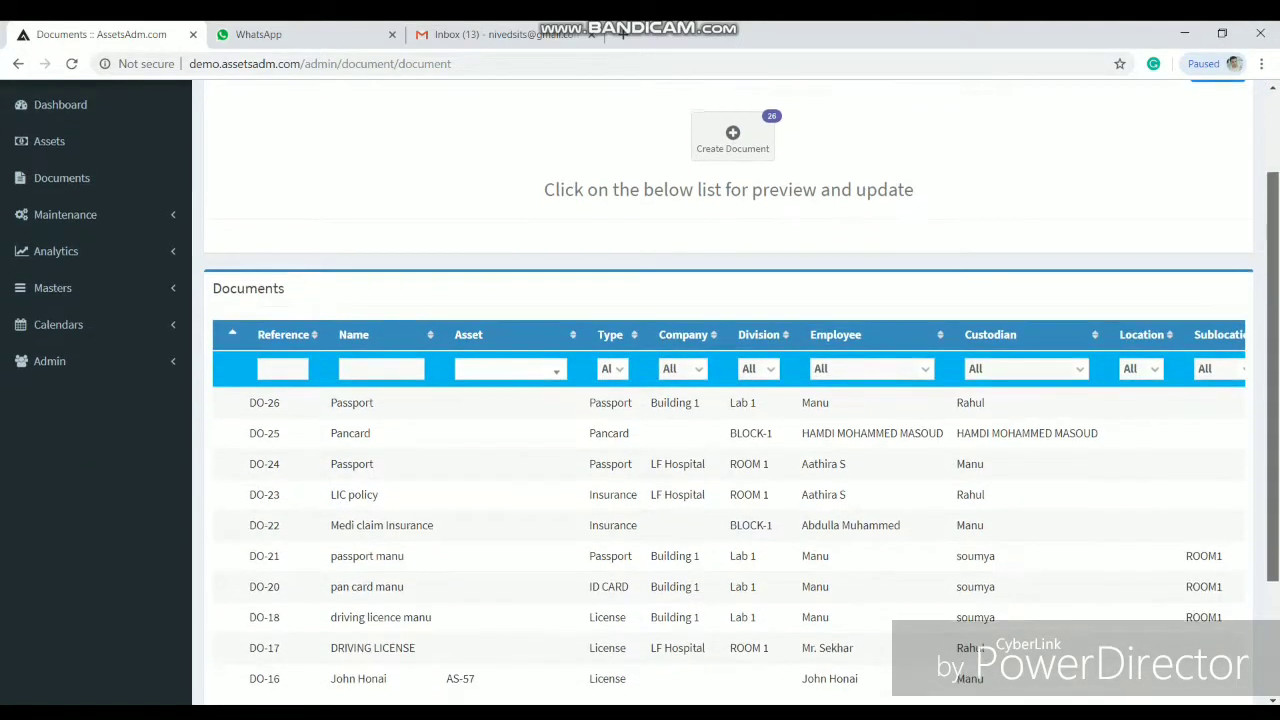
scroll(640, 400, "up", 2)
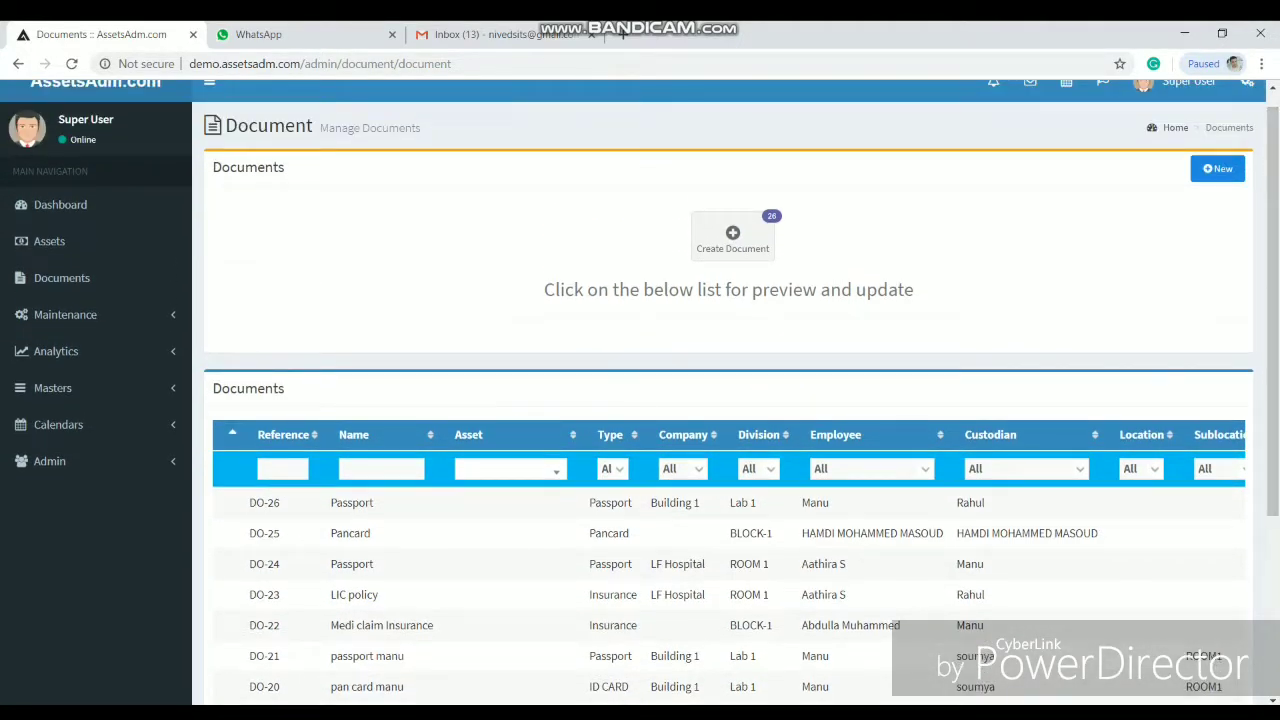
Step: Open a new document form and look at its Custodian choices
left_click(733, 237)
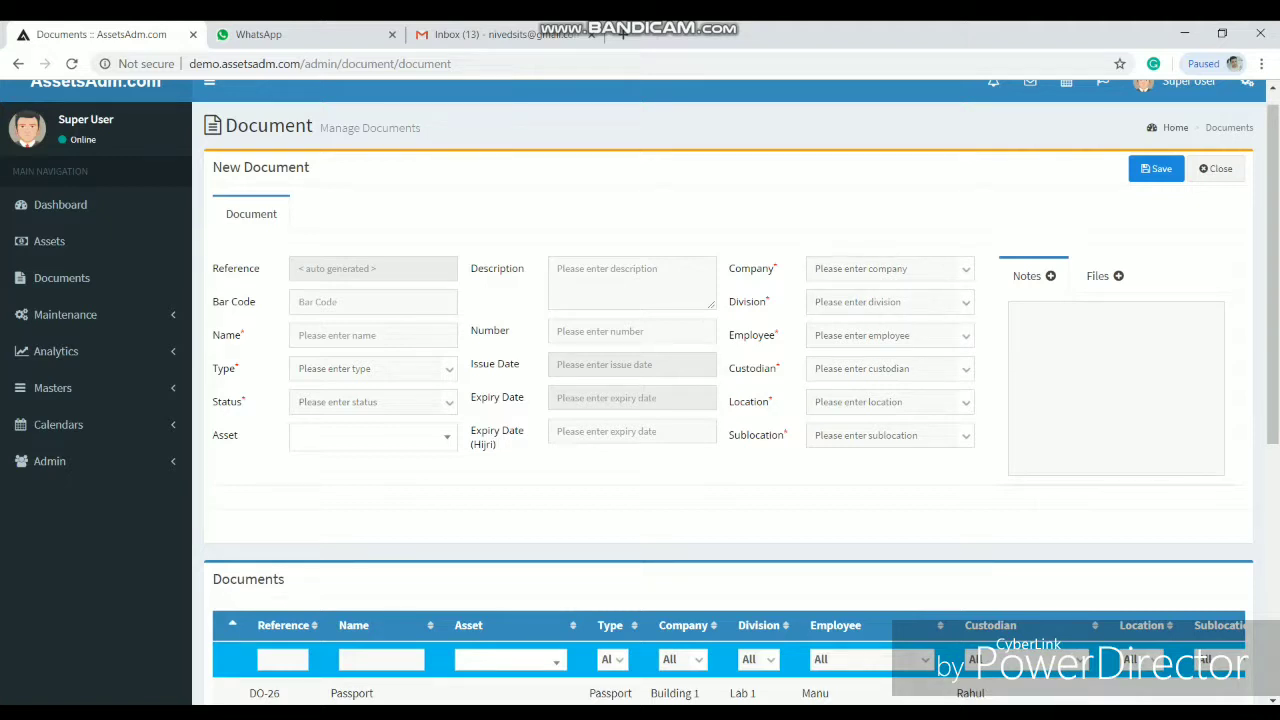
left_click(882, 367)
left_click(882, 368)
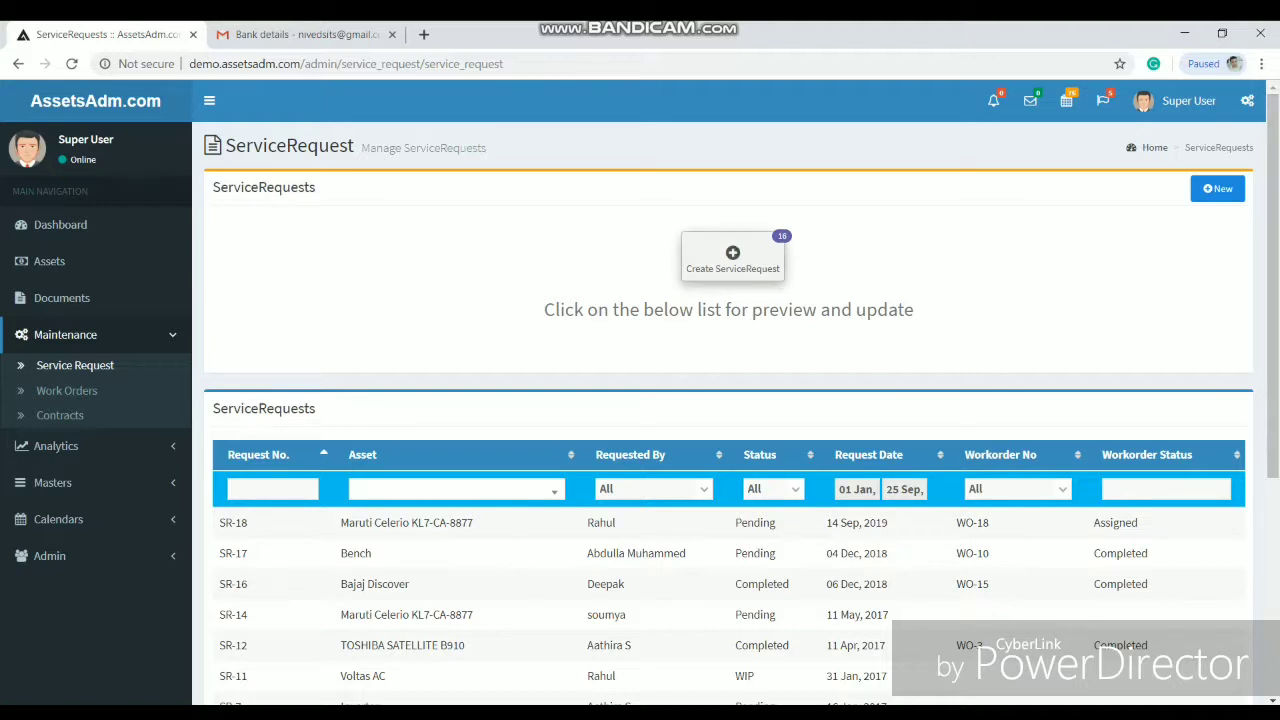
Step: View the blank service request and work order forms, and open the Contracts list in Maintenance
left_click(732, 257)
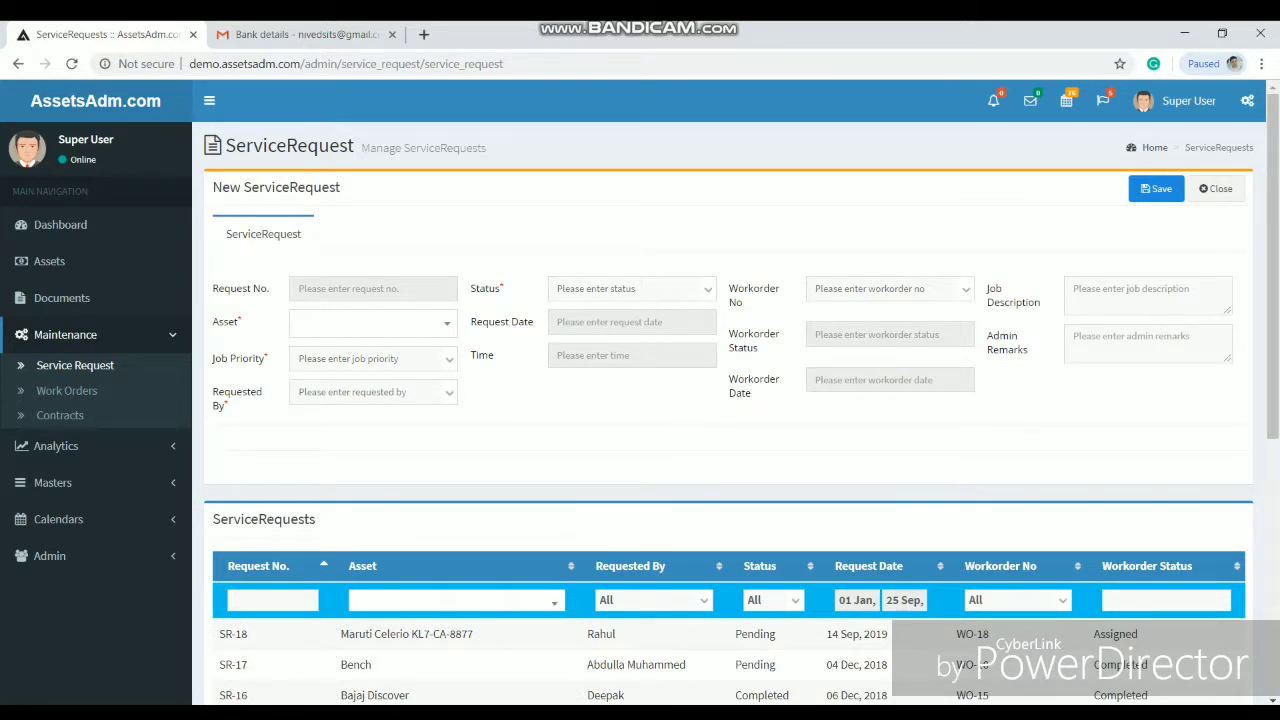
left_click(67, 391)
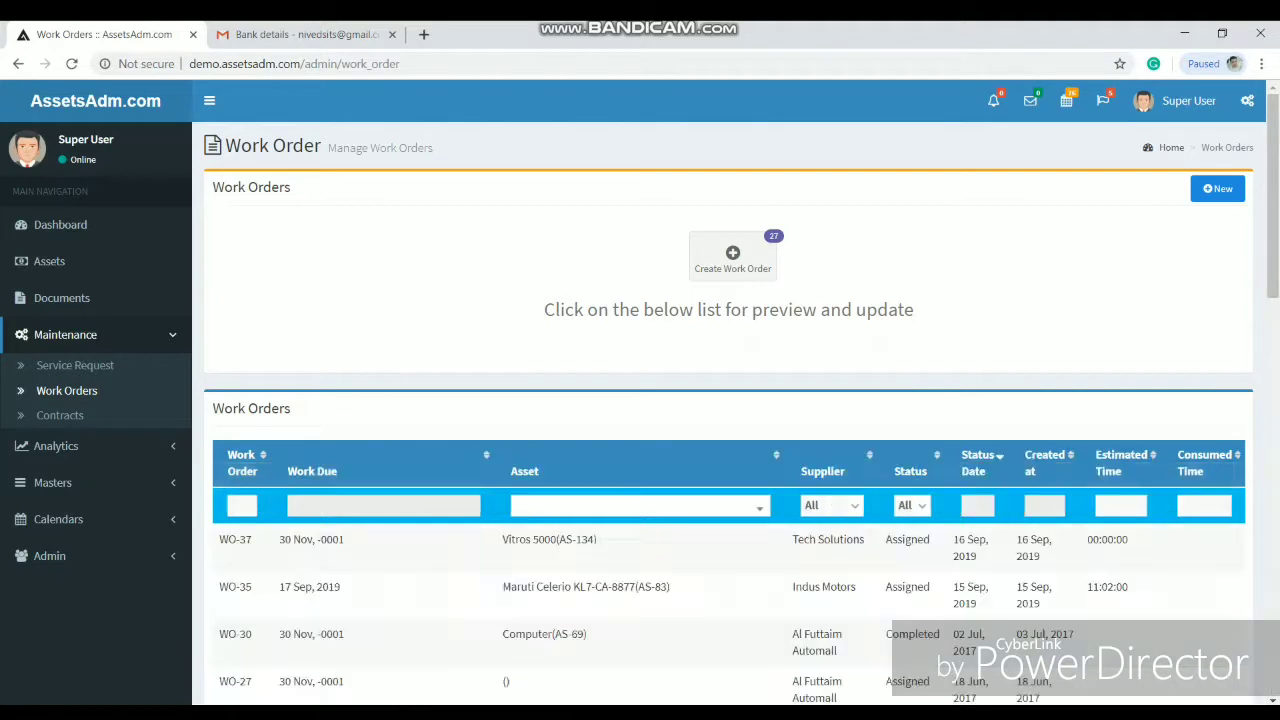
left_click(732, 257)
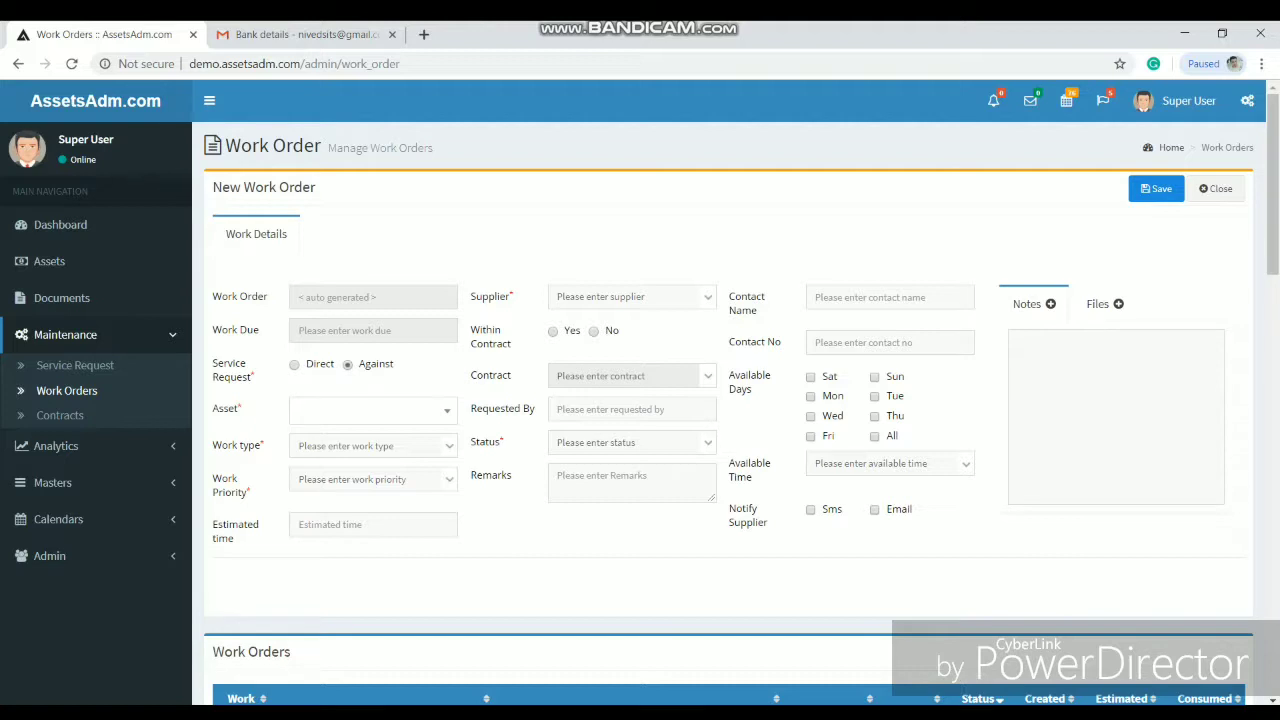
left_click(60, 415)
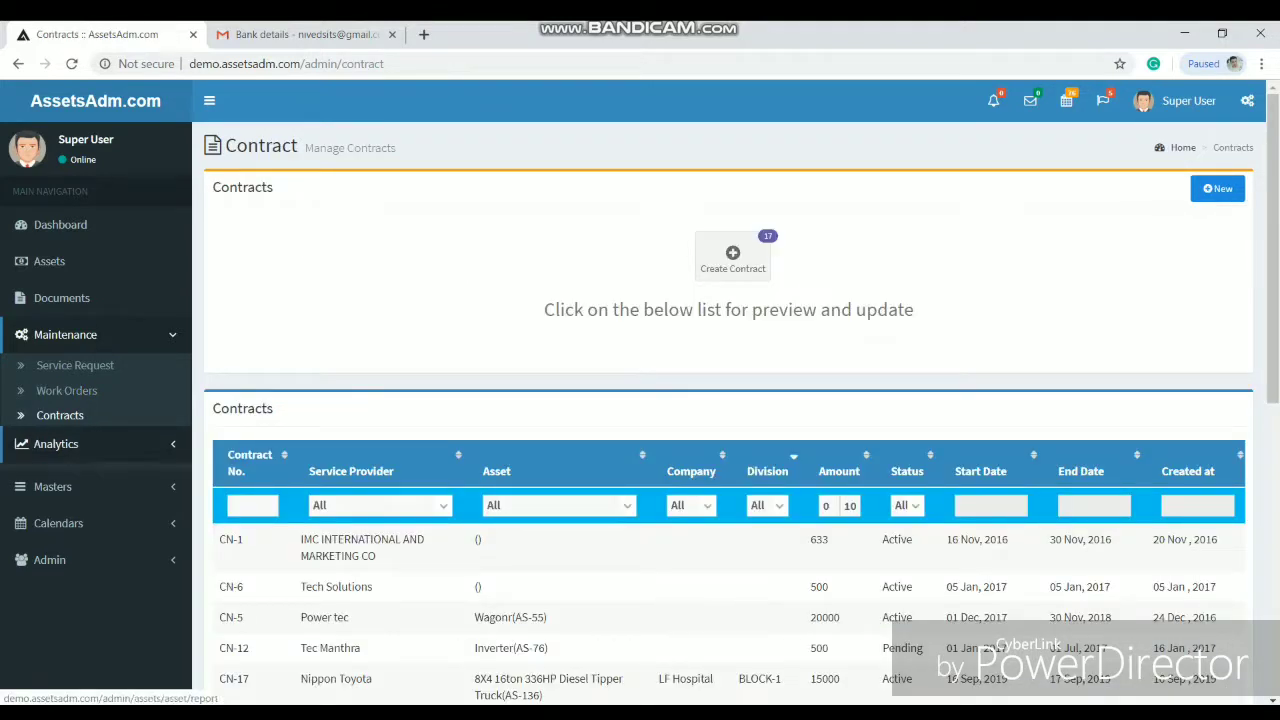
Step: Open the Assets report in Analytics and look over its filters and graph
left_click(55, 445)
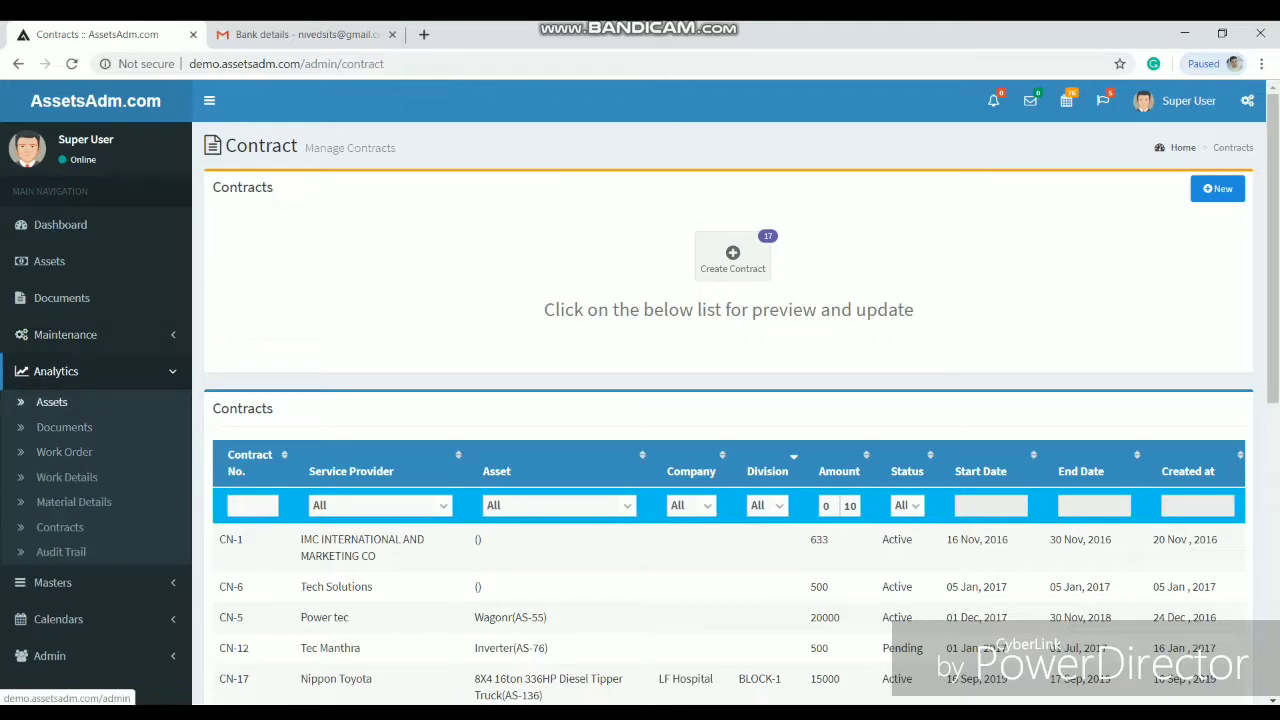
left_click(51, 401)
scroll(640, 400, "down", 3)
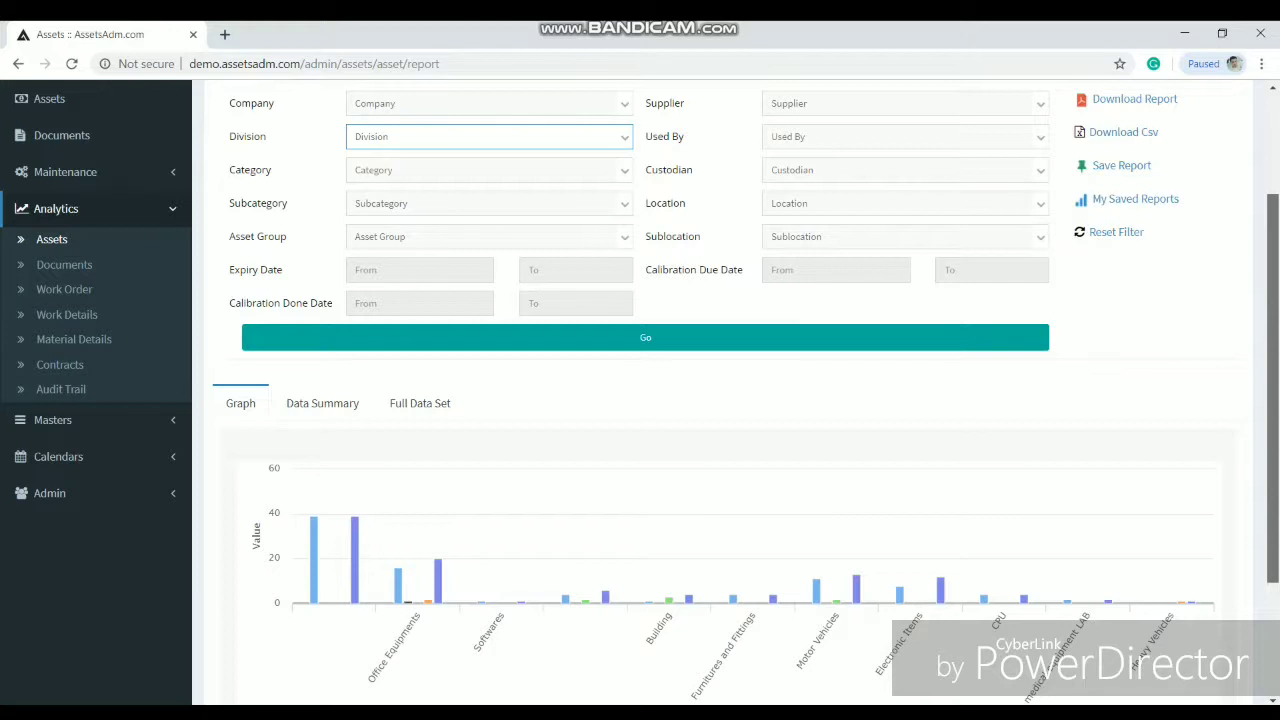
scroll(640, 400, "up", 3)
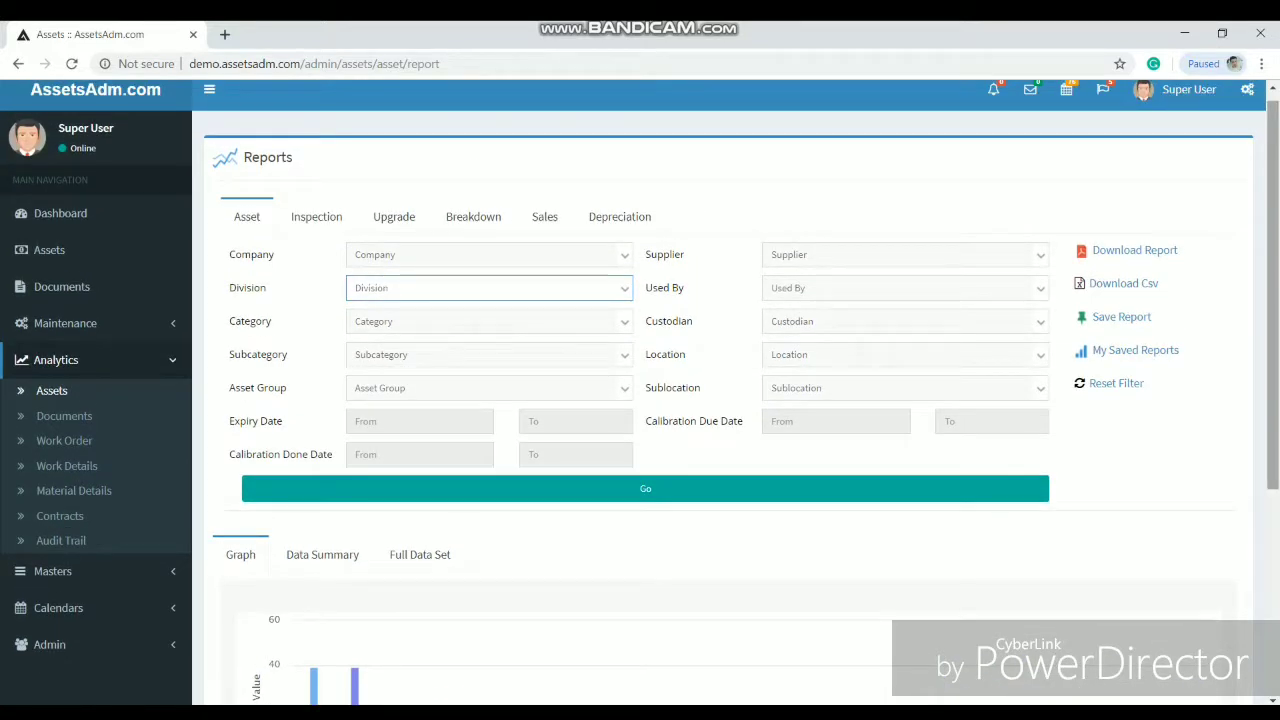
Step: View the Inspection, Upgrade, Sales and Depreciation reports of the asset analytics
left_click(316, 217)
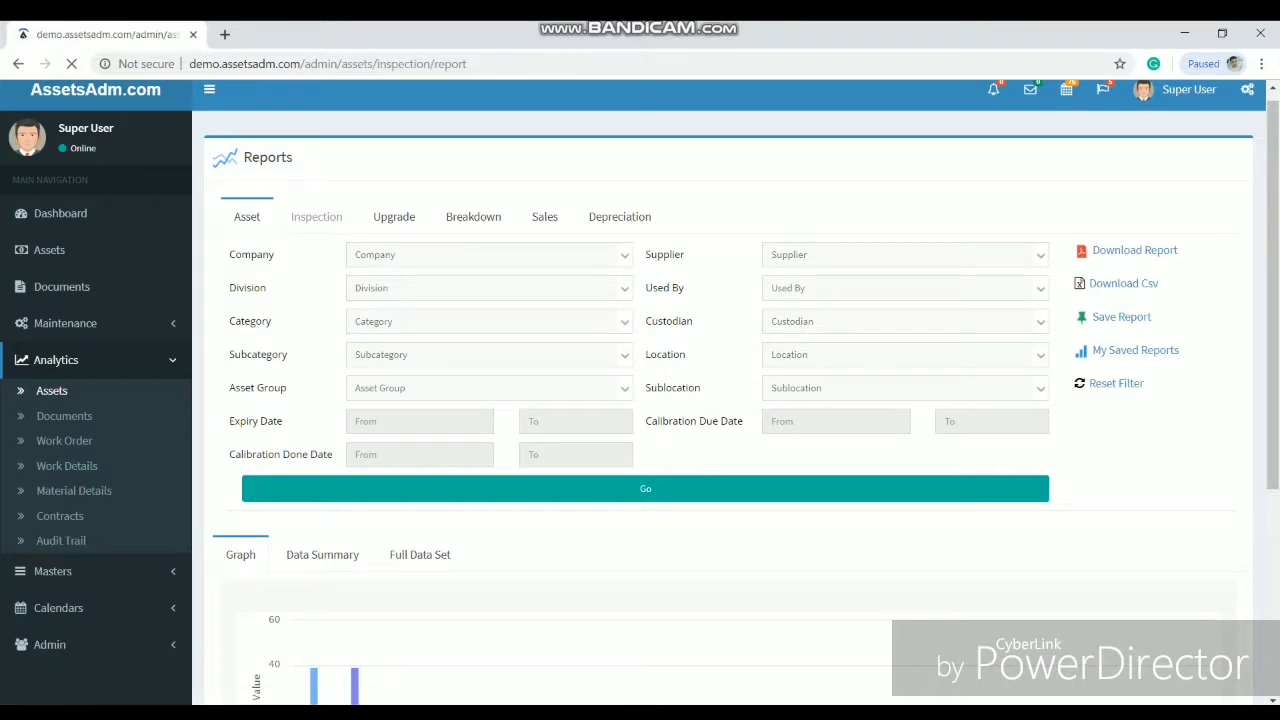
left_click(394, 228)
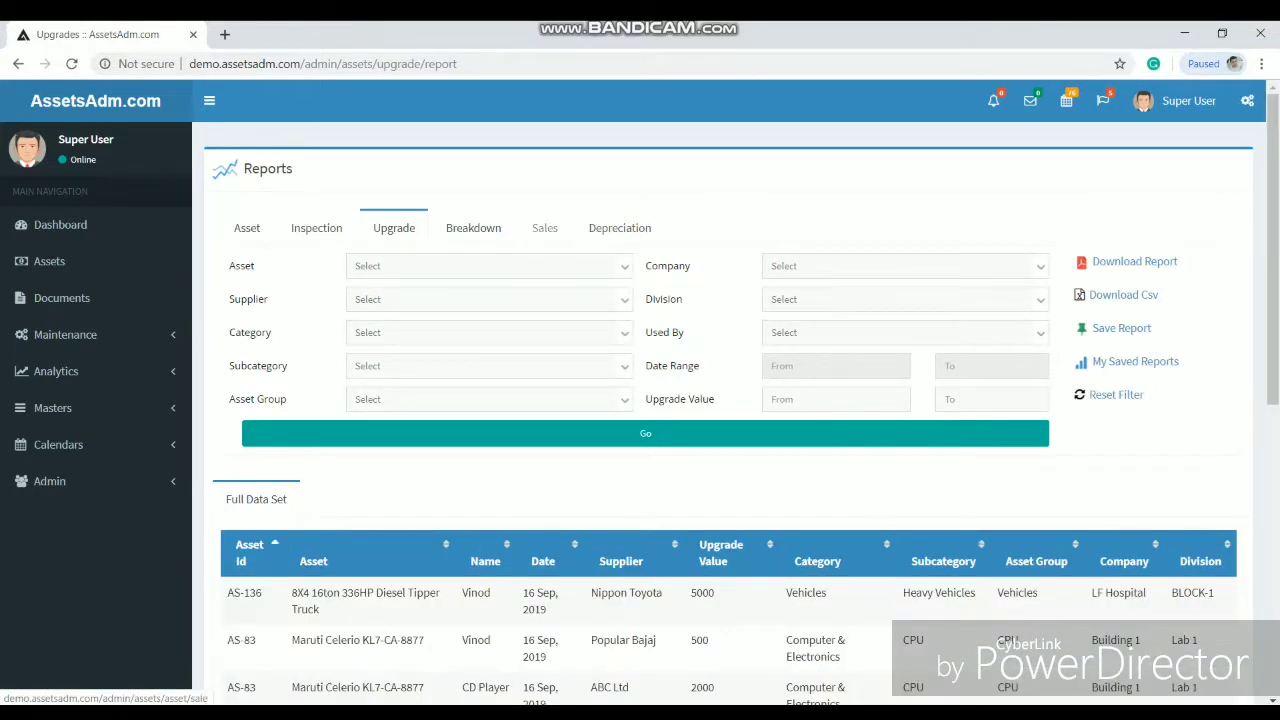
left_click(545, 228)
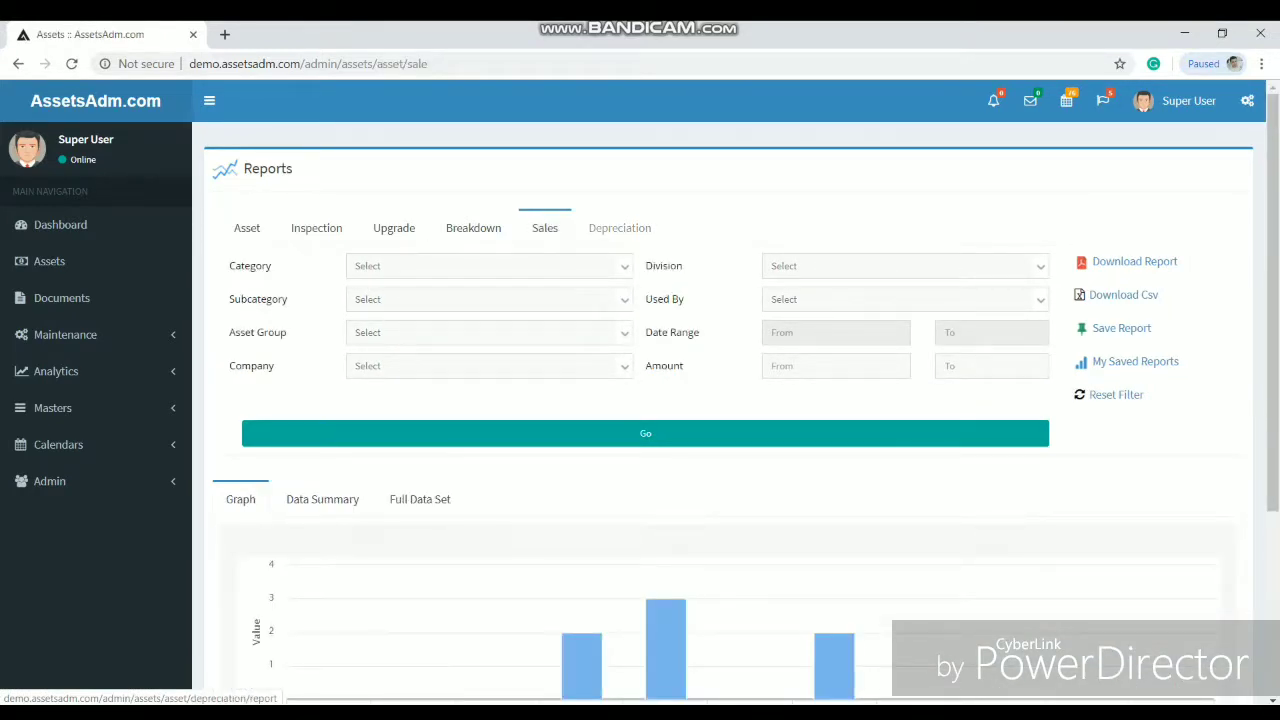
left_click(620, 228)
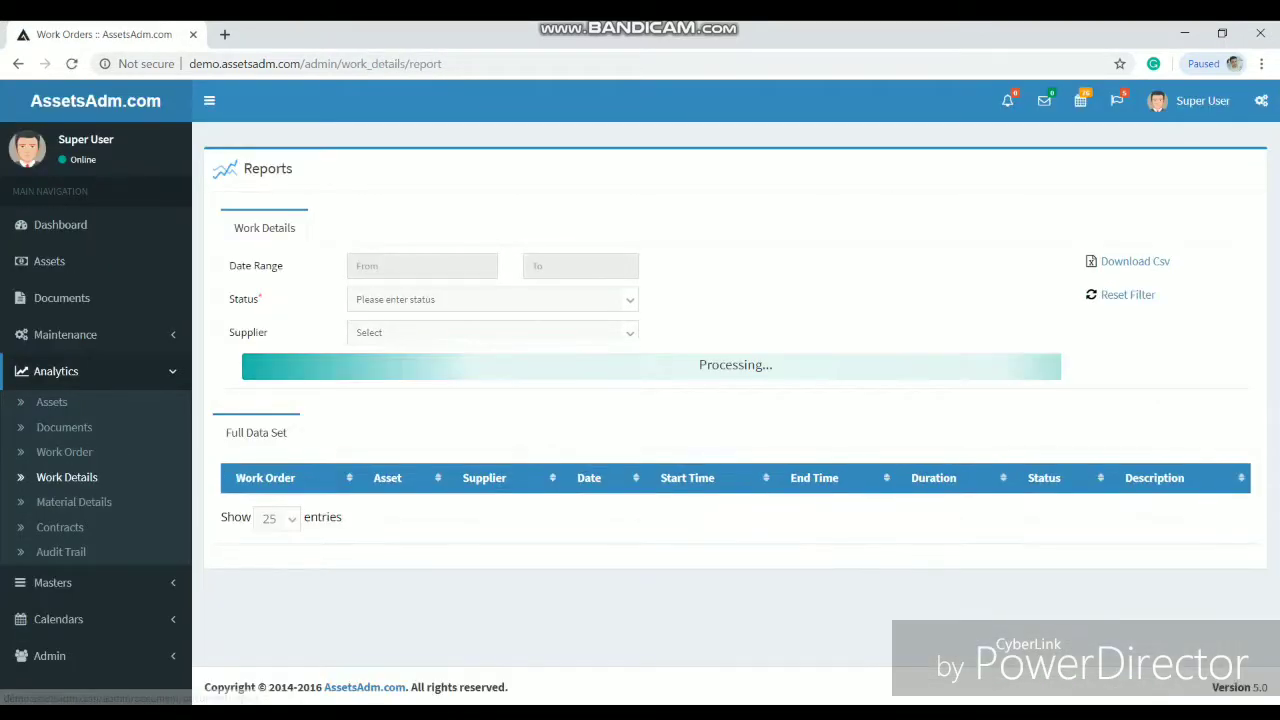
Step: View the Category master and open a blank form for a new sub category
left_click(53, 408)
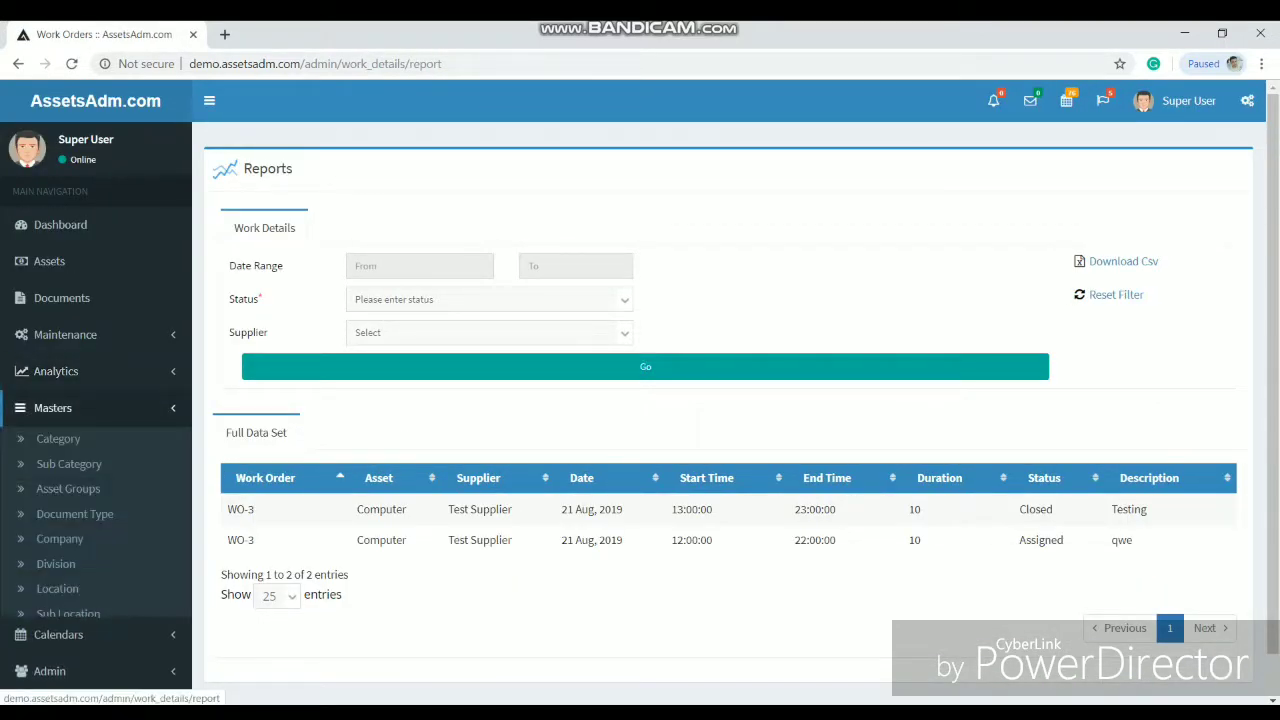
left_click(58, 438)
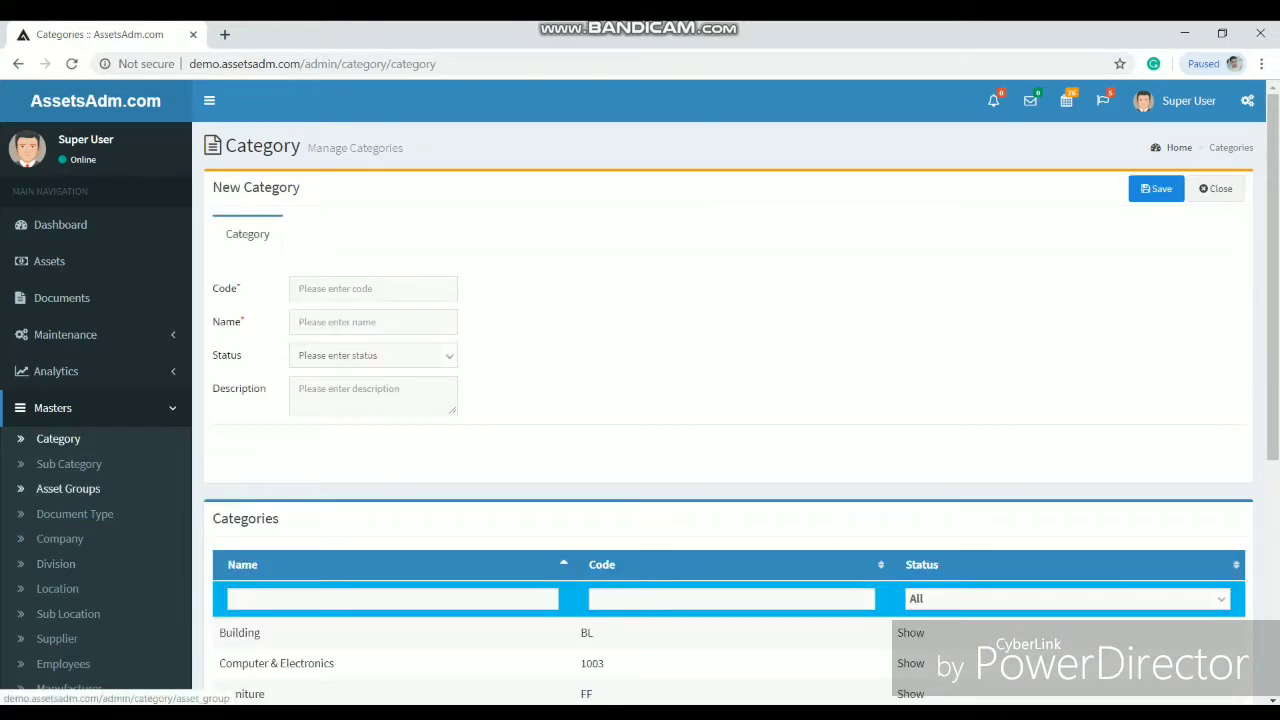
left_click(69, 464)
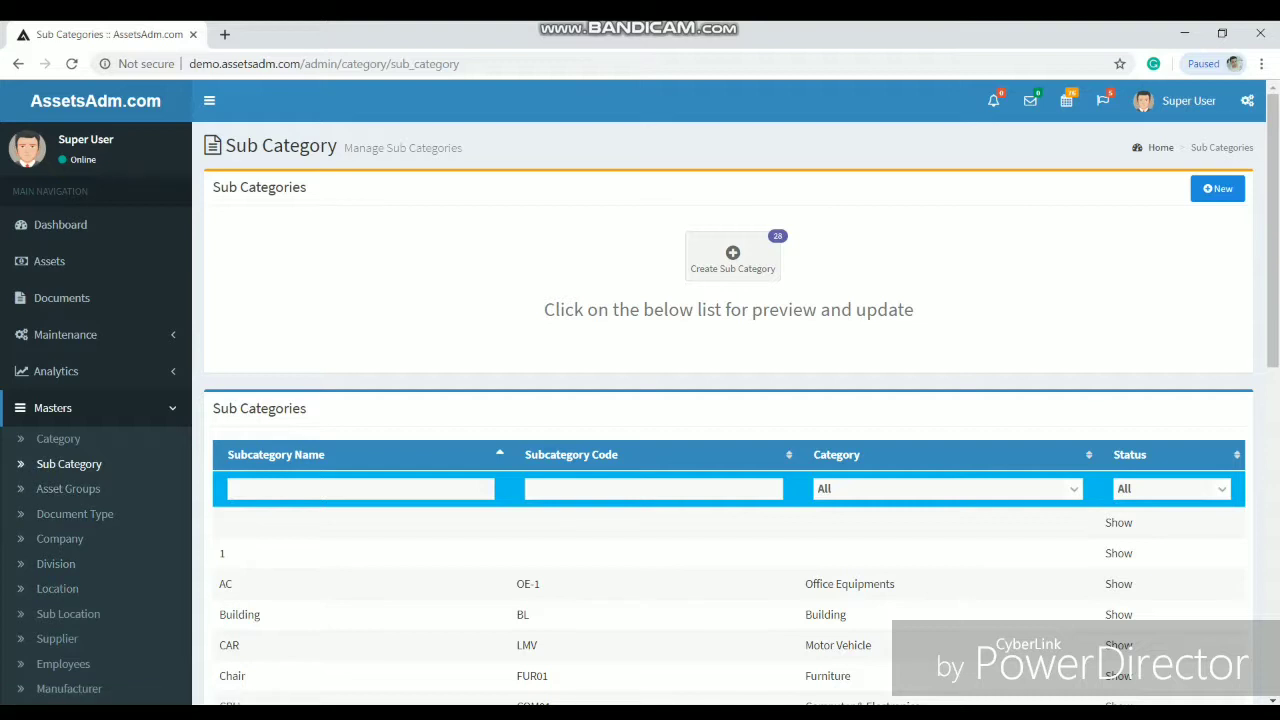
left_click(733, 257)
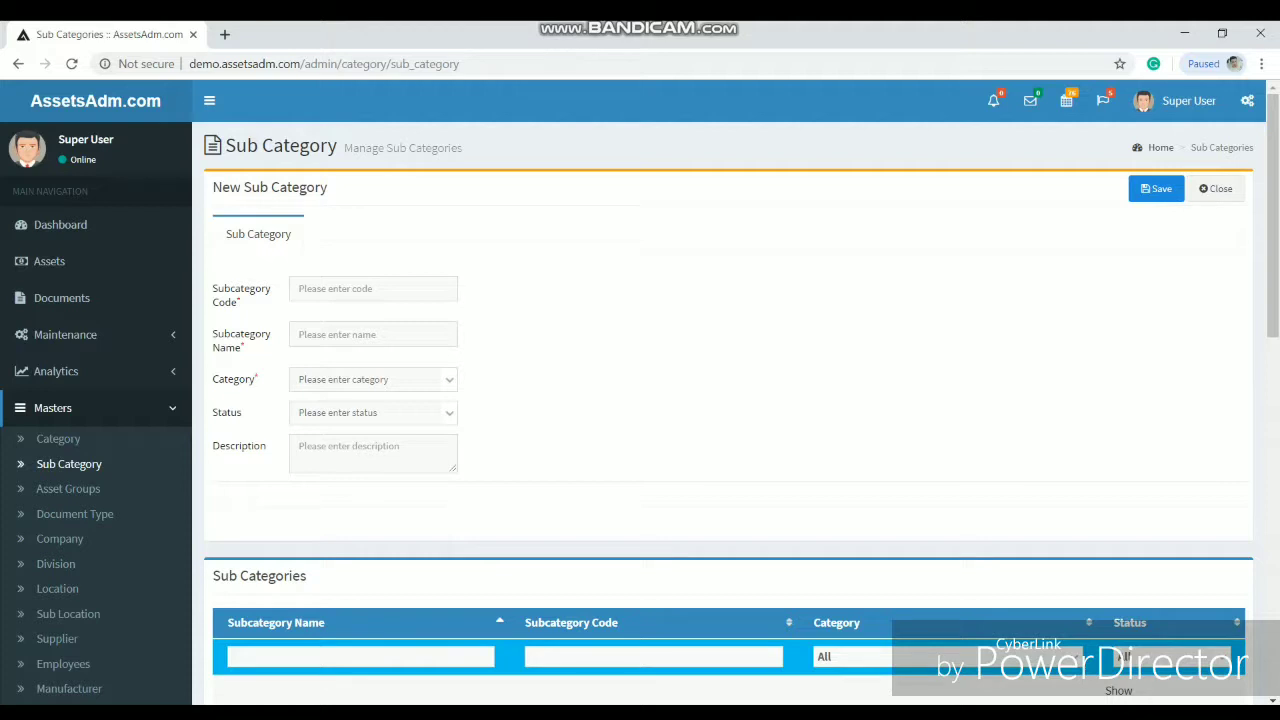
Step: Check the available Category and Status choices in the new sub category form
left_click(373, 380)
left_click(373, 380)
left_click(373, 413)
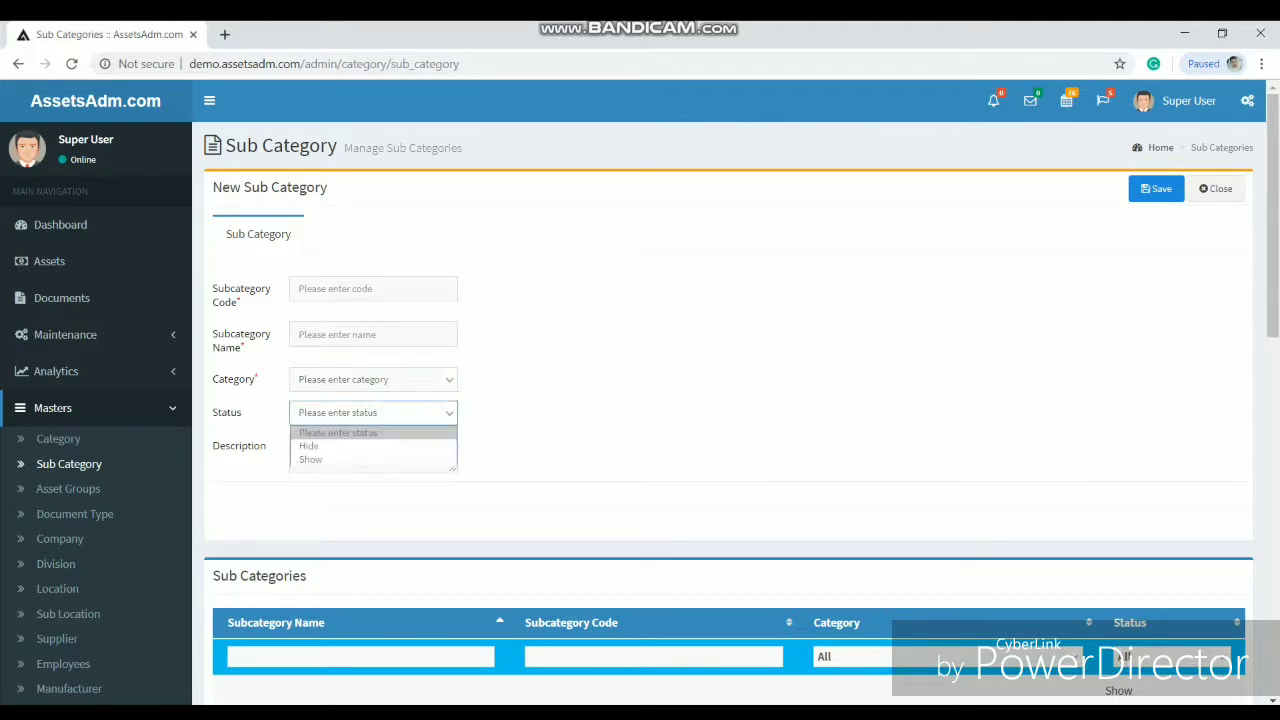
left_click(373, 413)
left_click(373, 413)
left_click(373, 413)
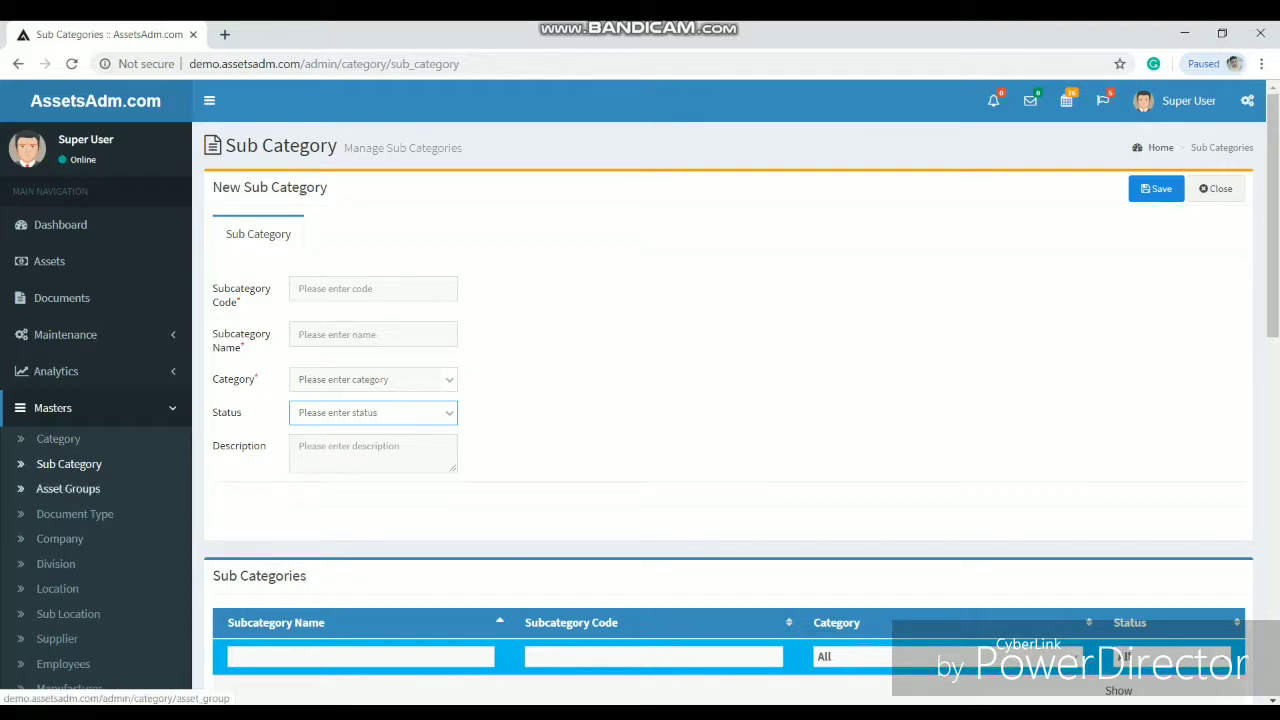
Step: View the Asset Groups and Document Type master lists
left_click(68, 488)
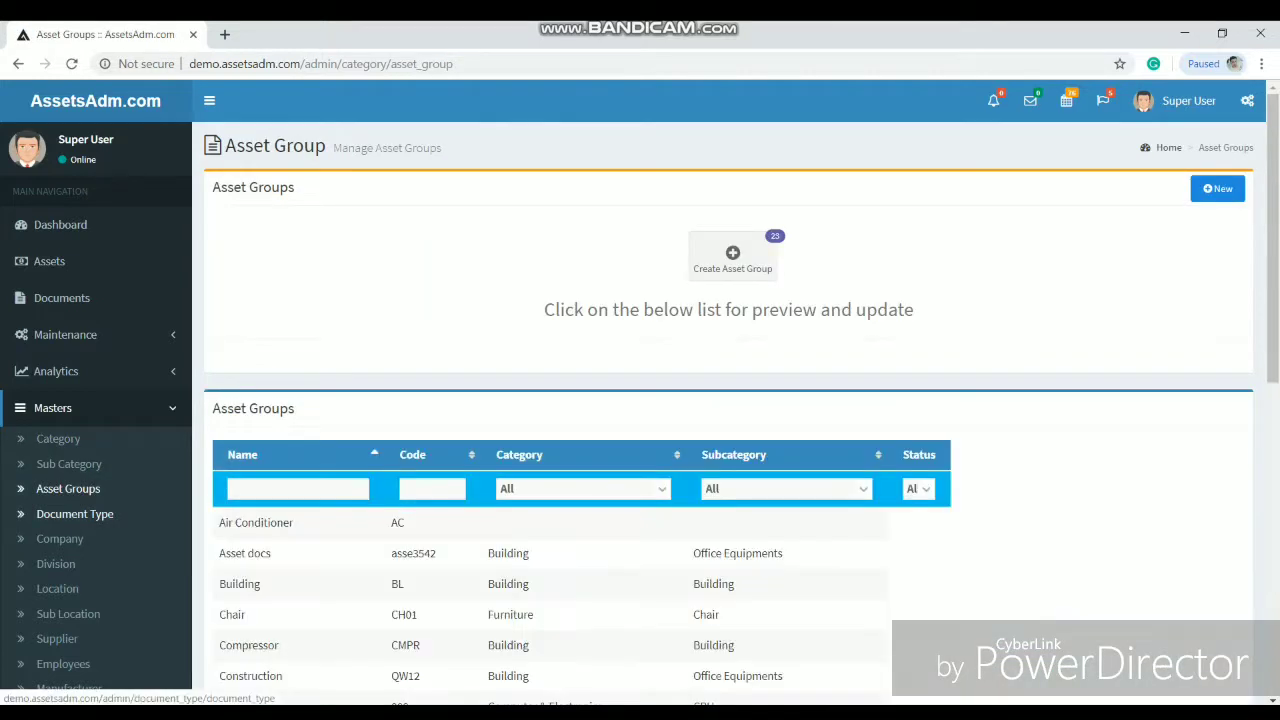
left_click(75, 514)
scroll(75, 514, "down", 2)
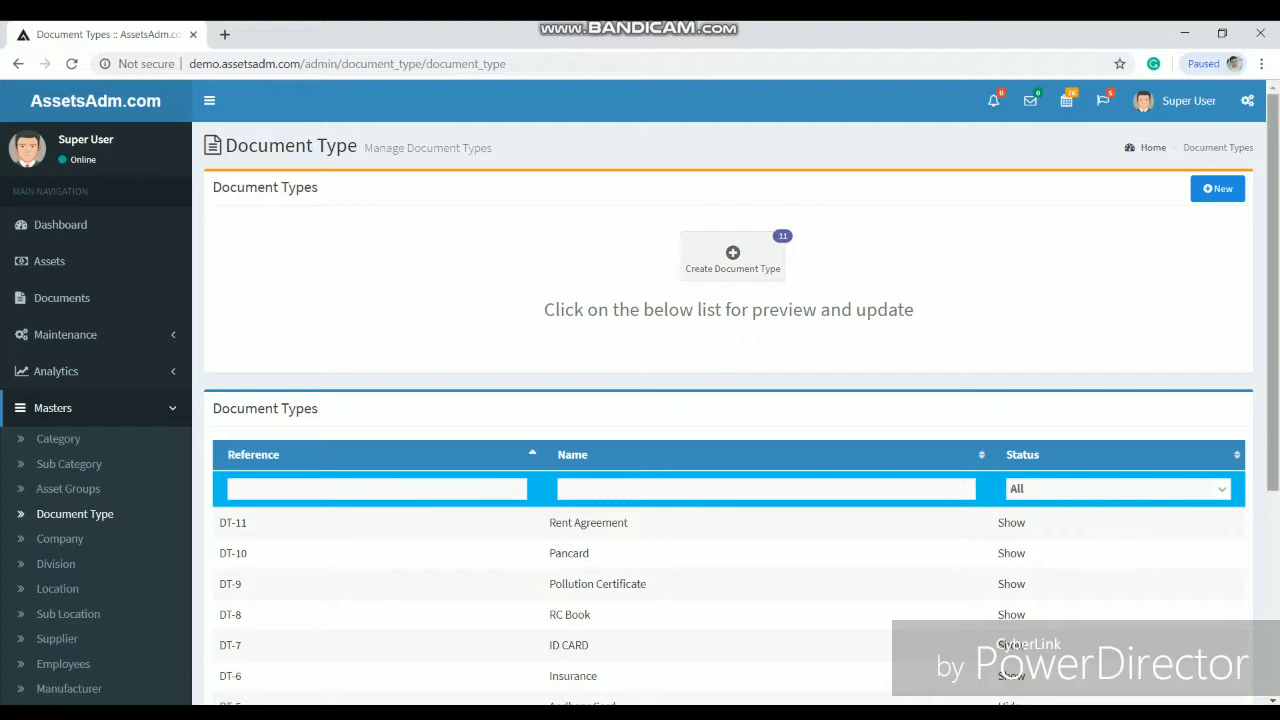
scroll(728, 400, "down", 2)
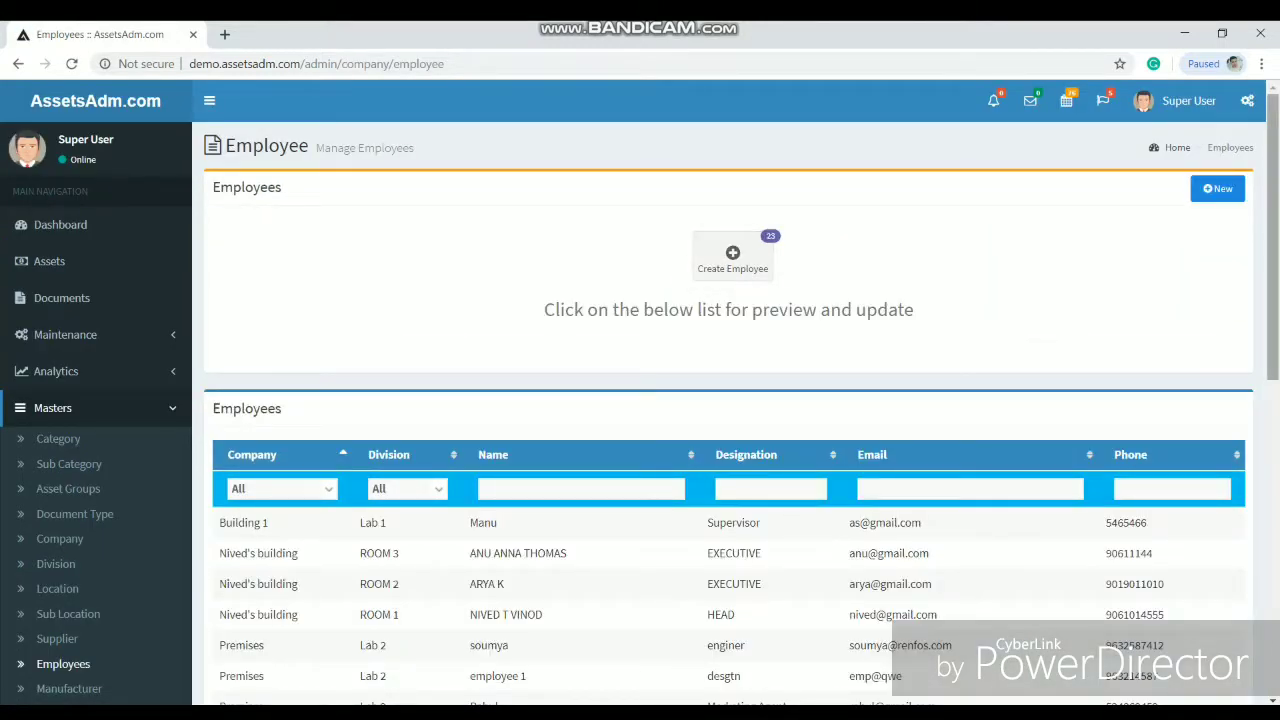
Step: Open a new employee form from the Employees master and look over its fields
scroll(640, 396, "down", 1)
left_click(733, 229)
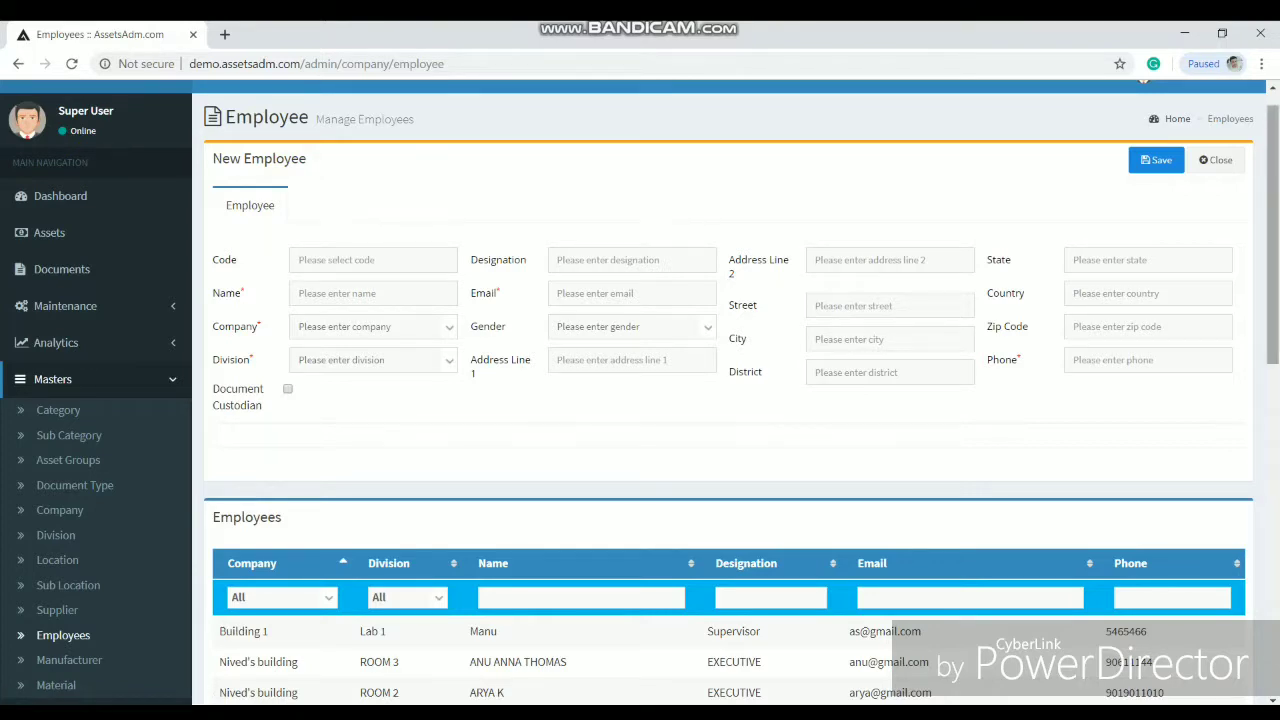
scroll(640, 450, "down", 3)
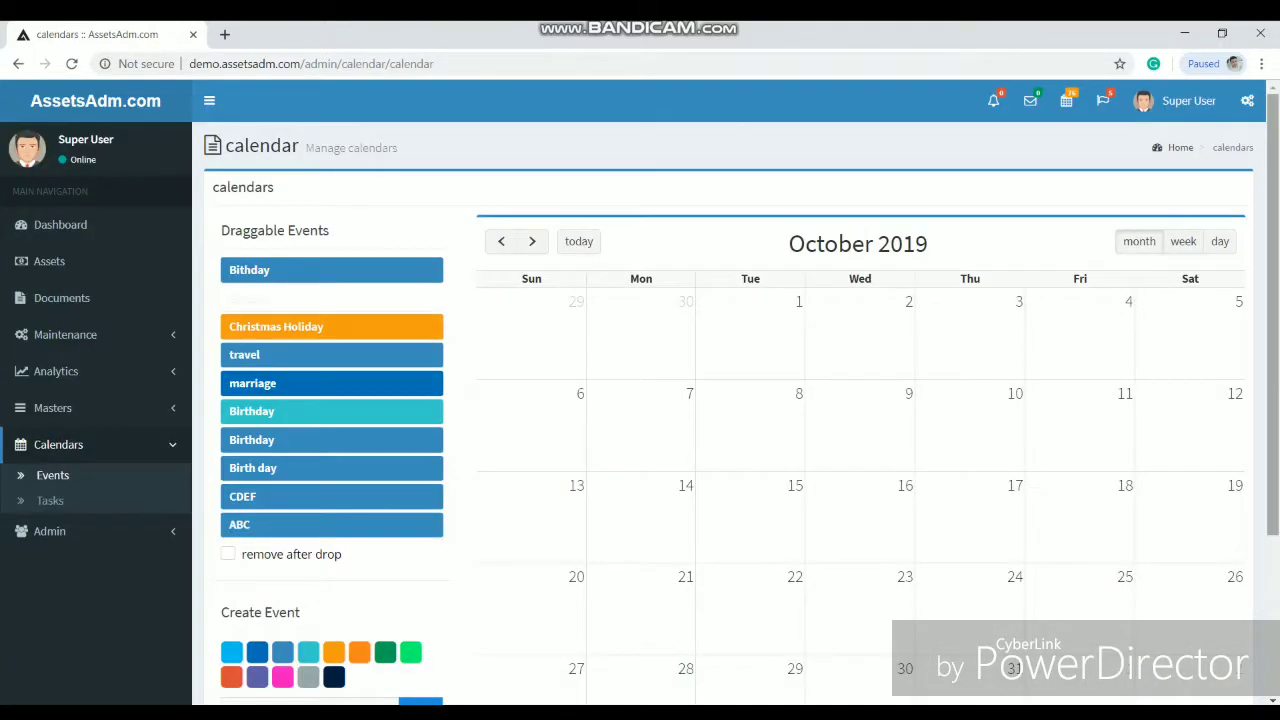
Step: Create a draggable calendar event titled Gandhi Jayanthi
scroll(640, 400, "down", 1)
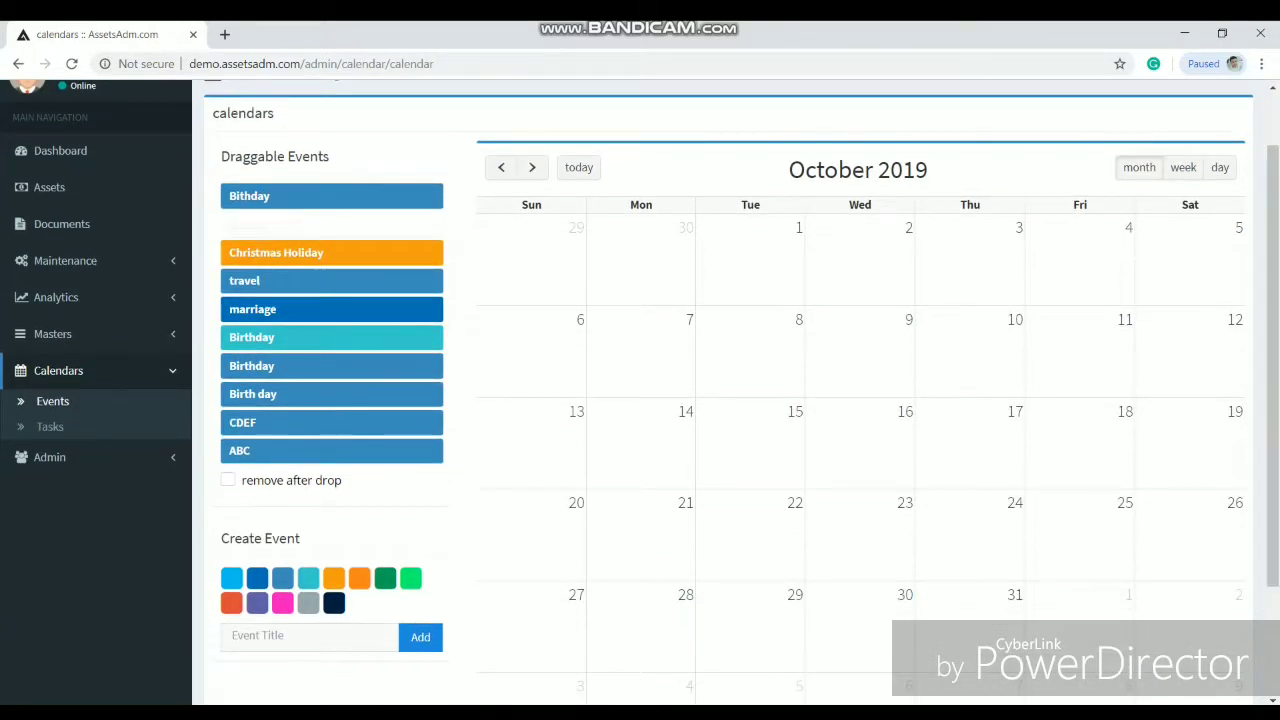
left_click(300, 637)
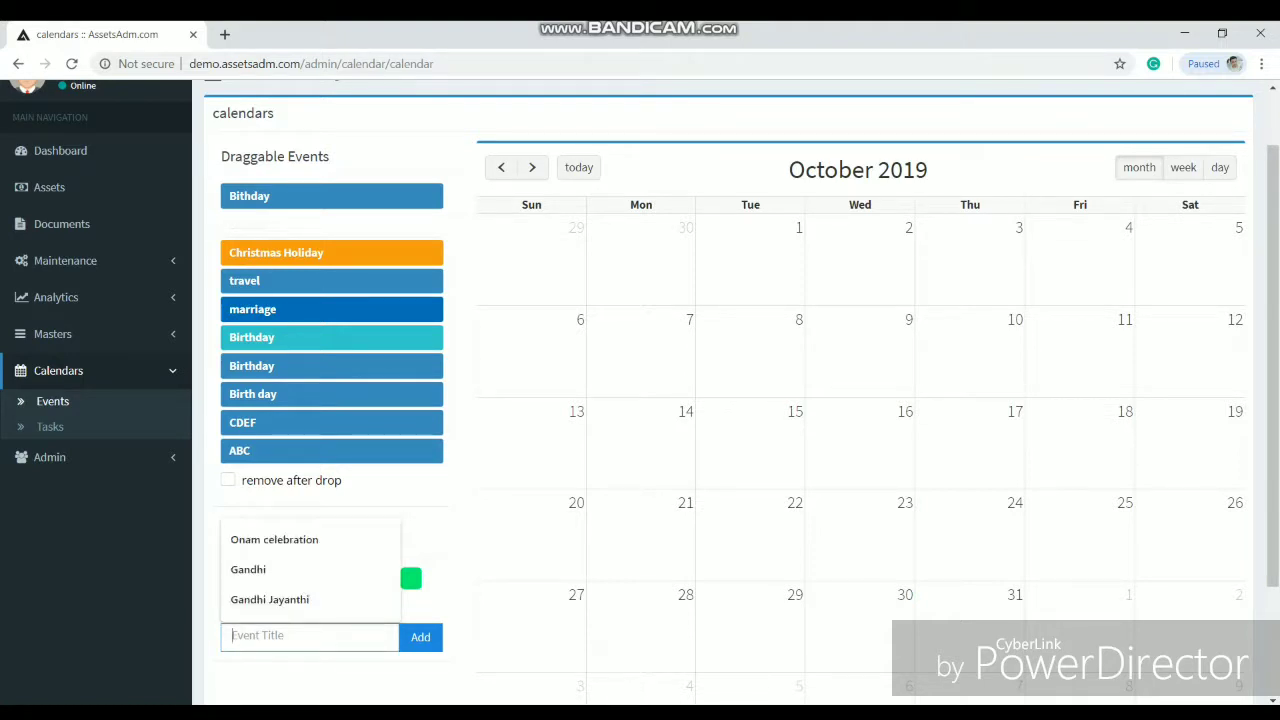
key("Down")
key("Down")
key("Down")
key("Return")
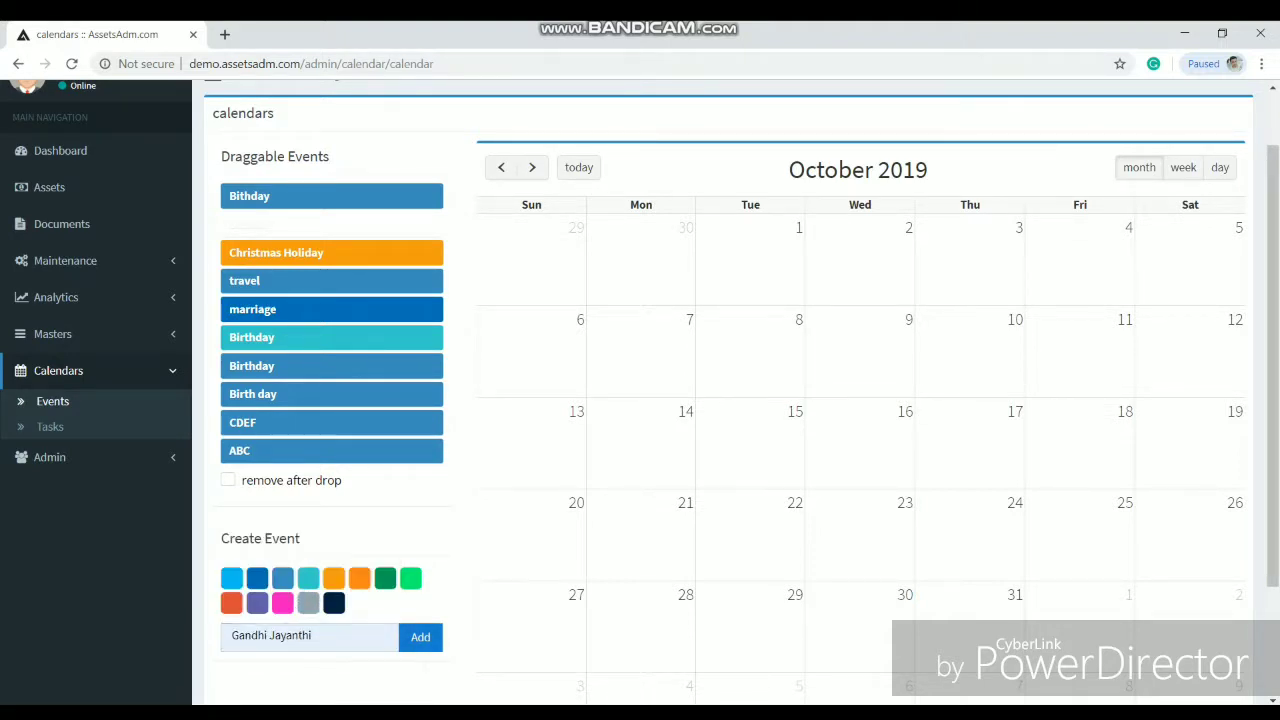
key("Return")
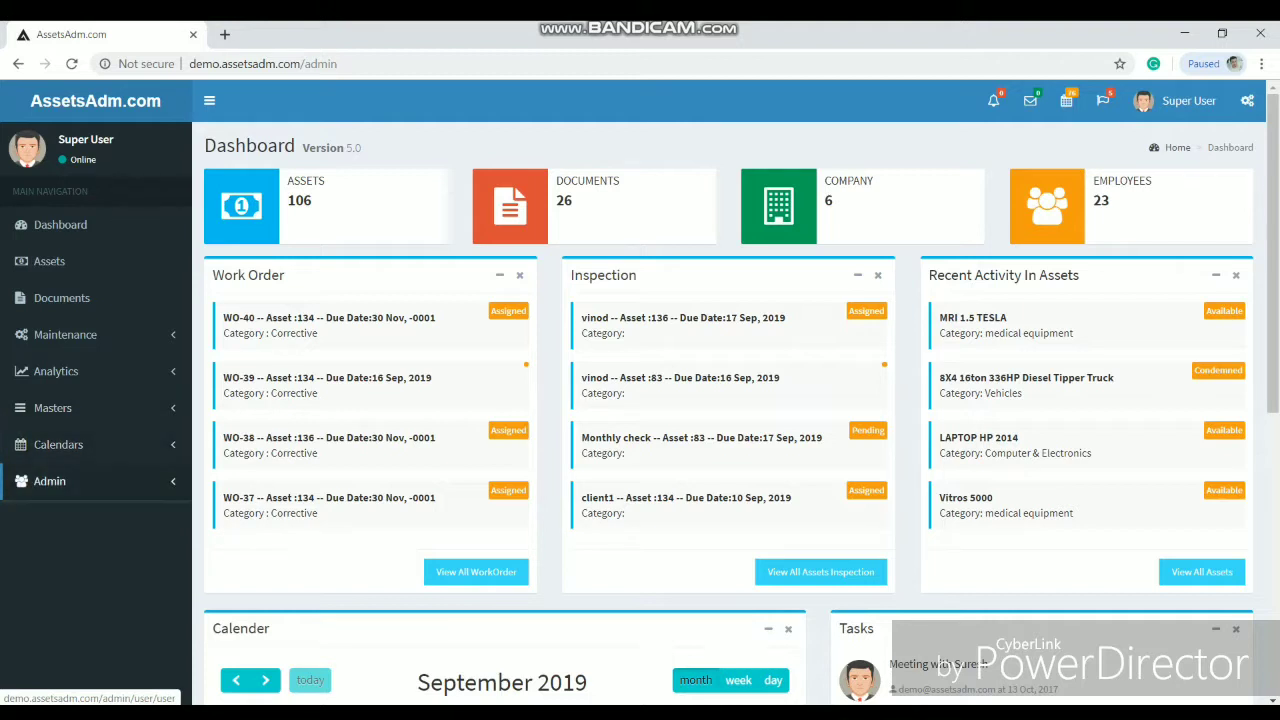
Step: View the Admin section's options and open the calendar's Events page
left_click(49, 481)
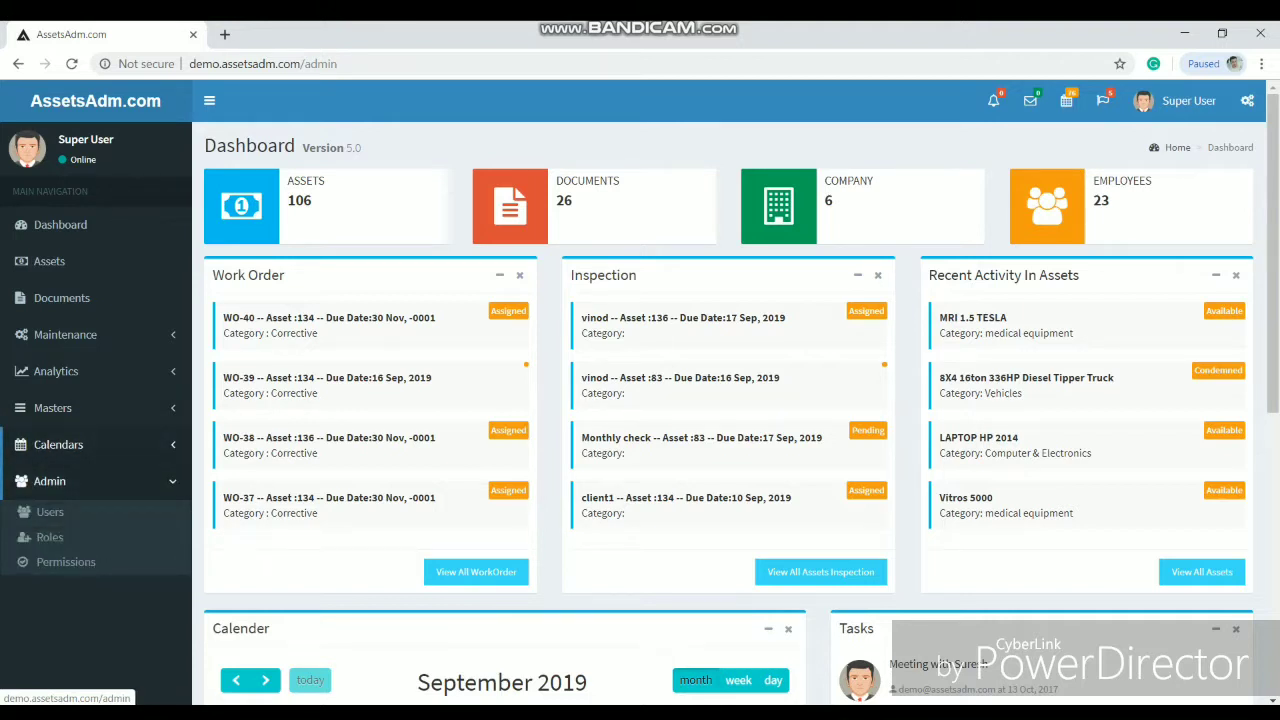
left_click(58, 444)
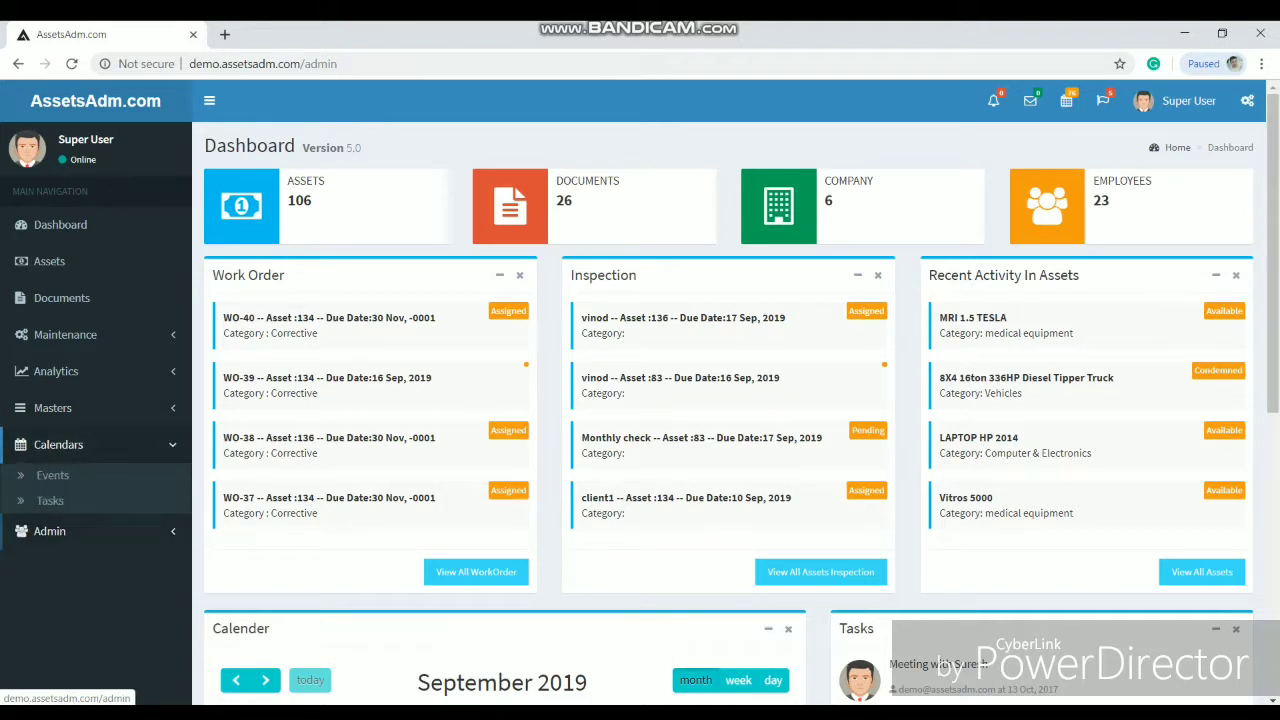
left_click(52, 476)
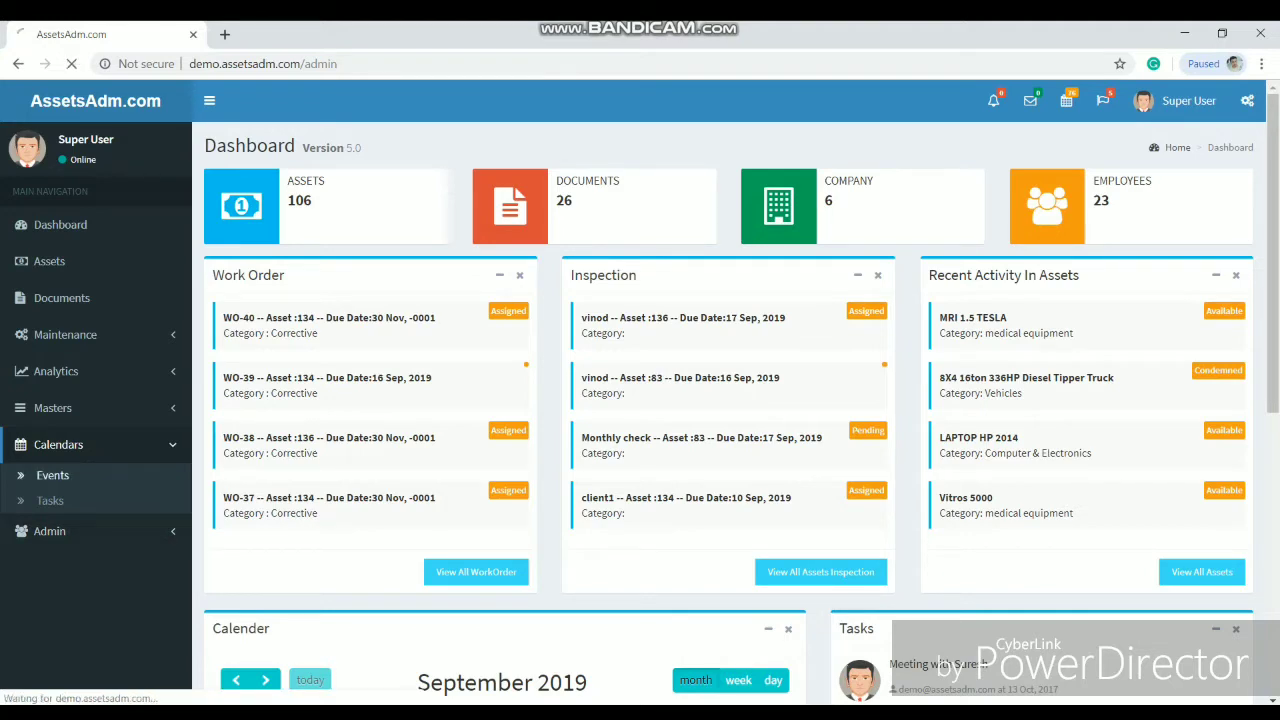